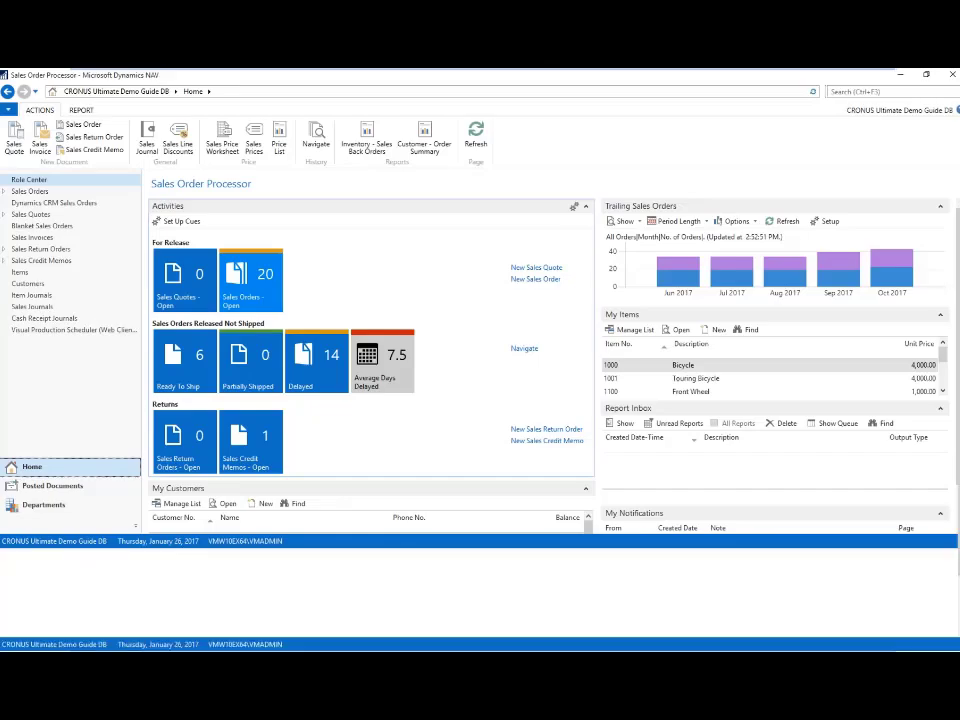
Go through Departments to the Jobs department page
click(43, 608)
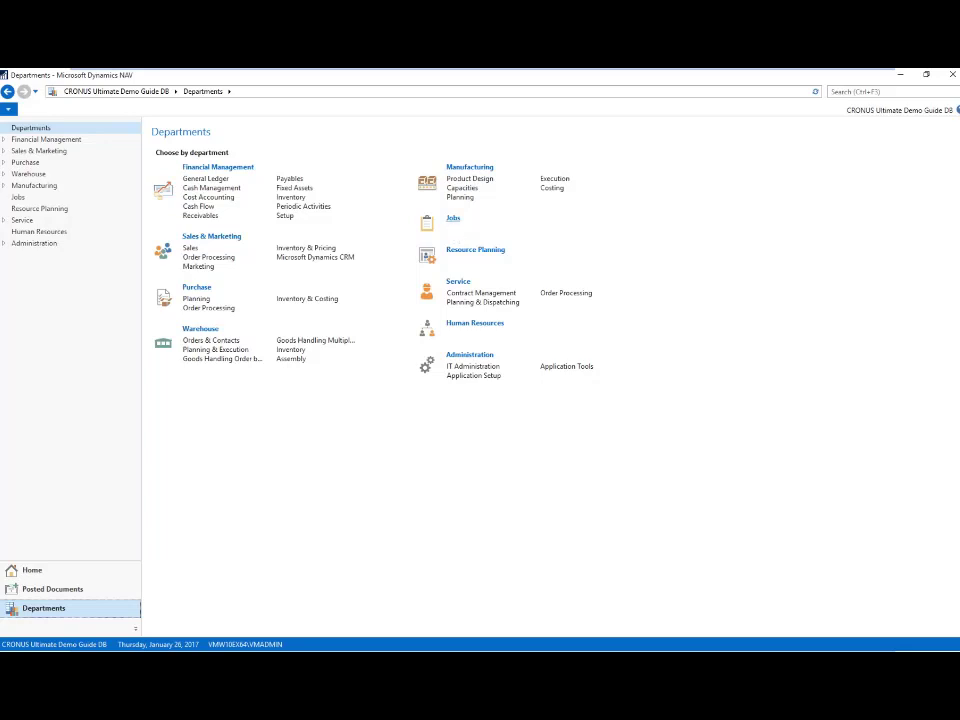
click(453, 217)
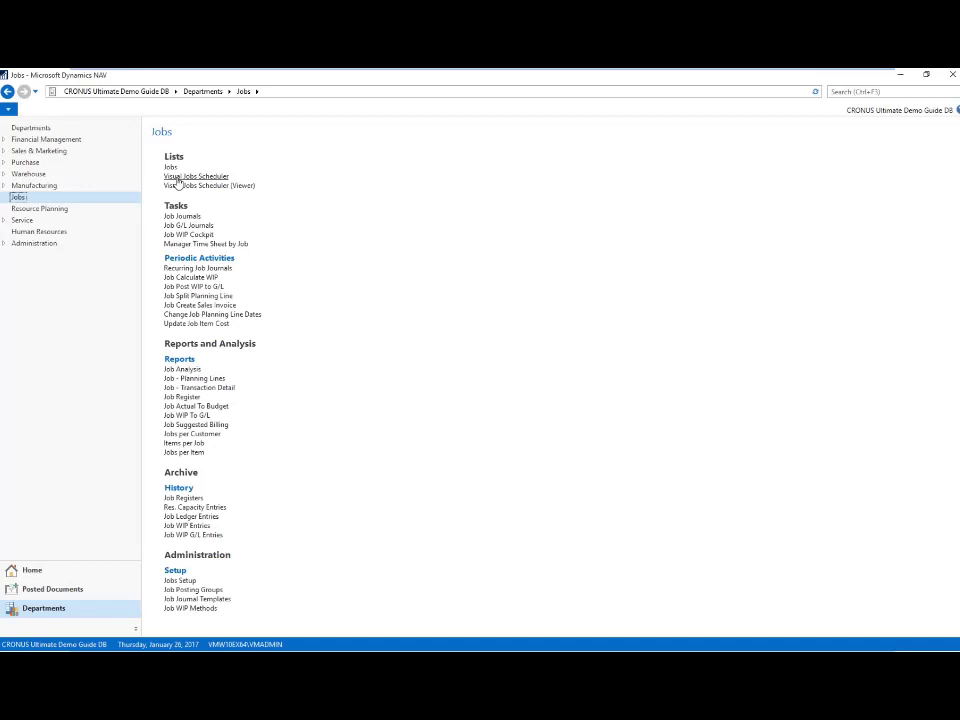
Open the Visual Jobs Scheduler filter list under Lists and widen its window
click(178, 178)
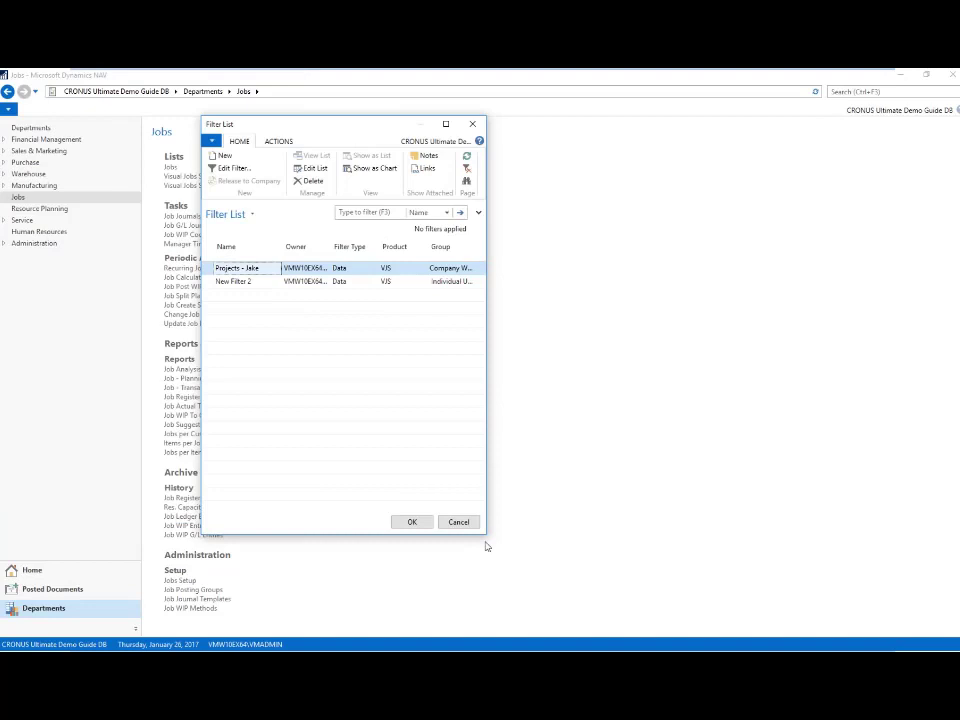
drag(487, 546, 852, 556)
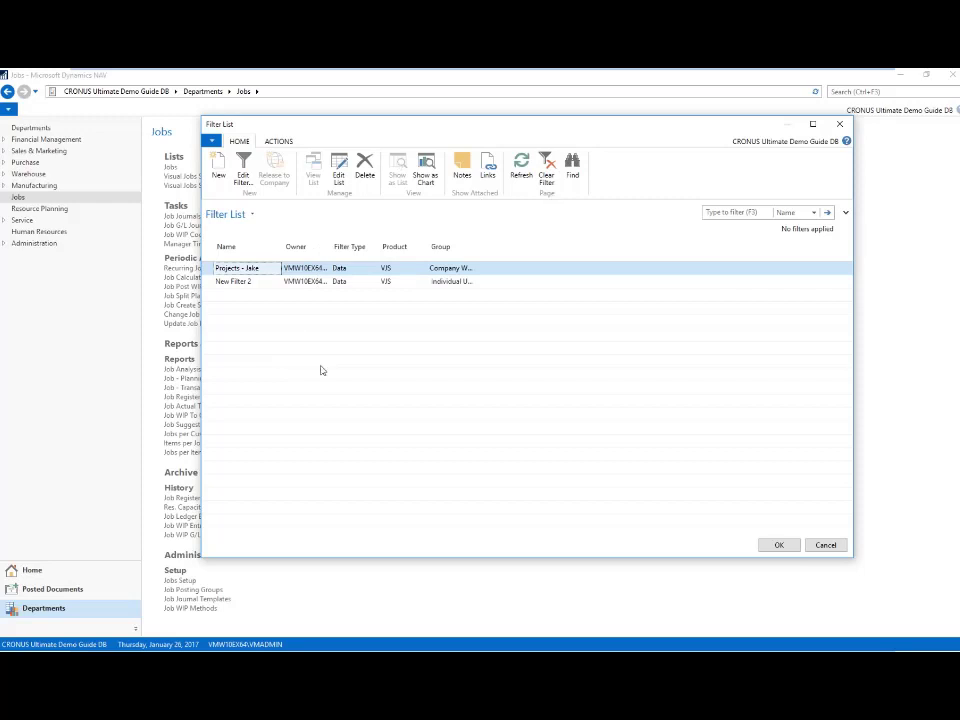
Add a new test filter, named for the user, limiting resources to Resource Group No. 2000 (Electricians)
click(220, 186)
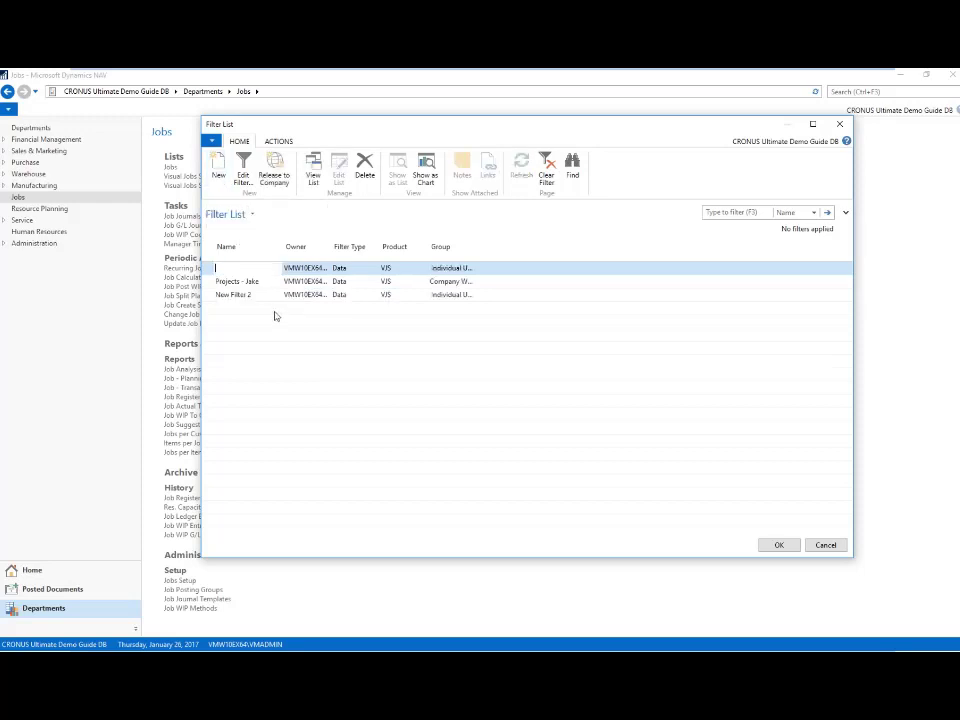
text(Jake's Test Filter)
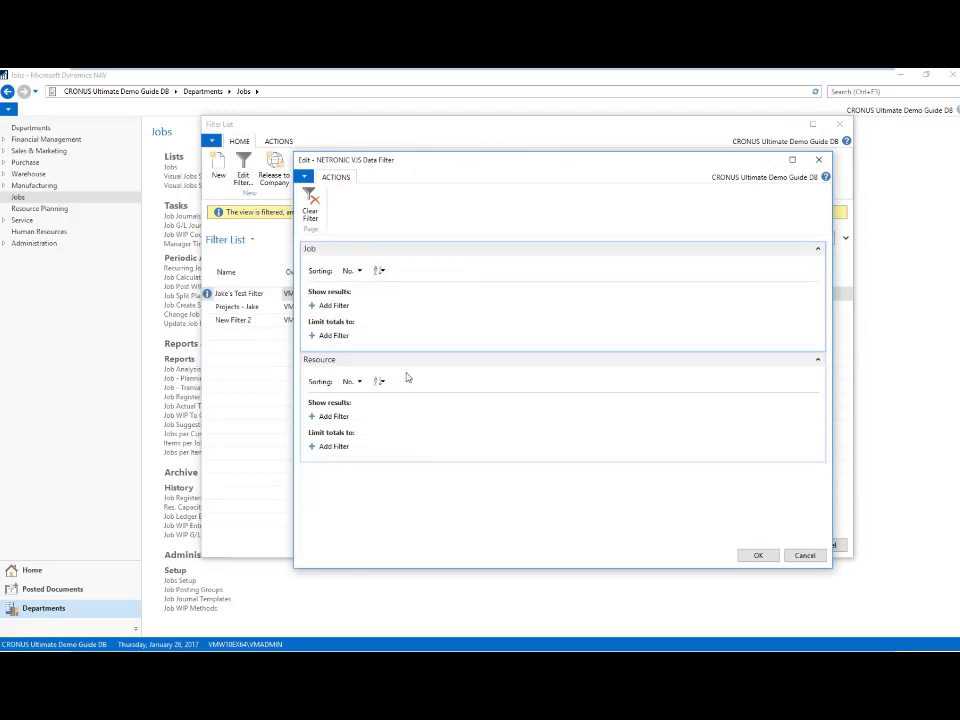
click(335, 416)
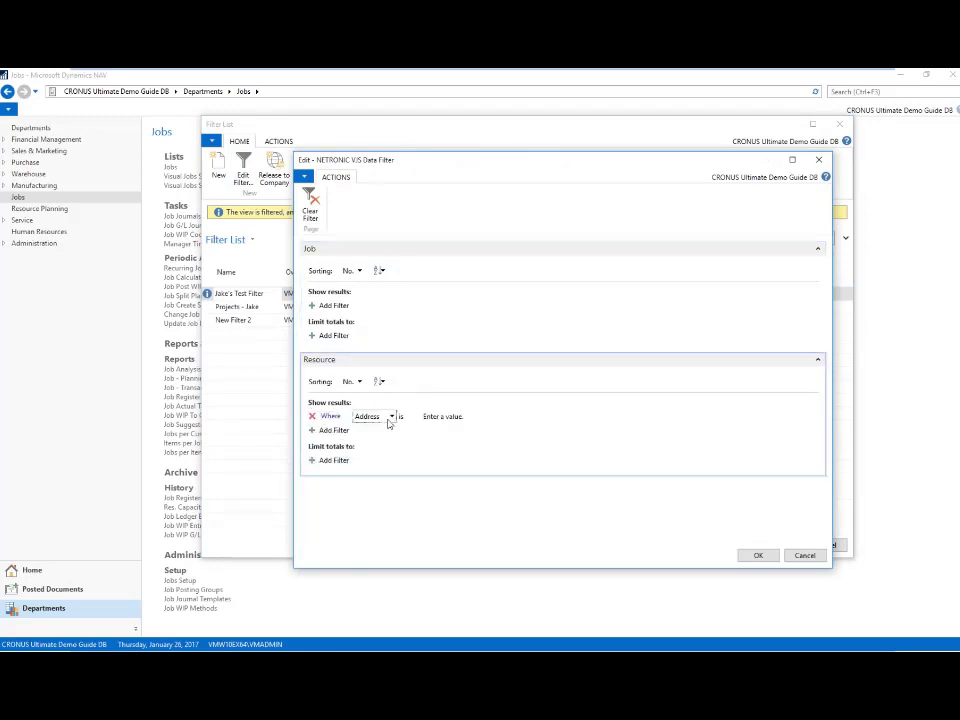
click(395, 420)
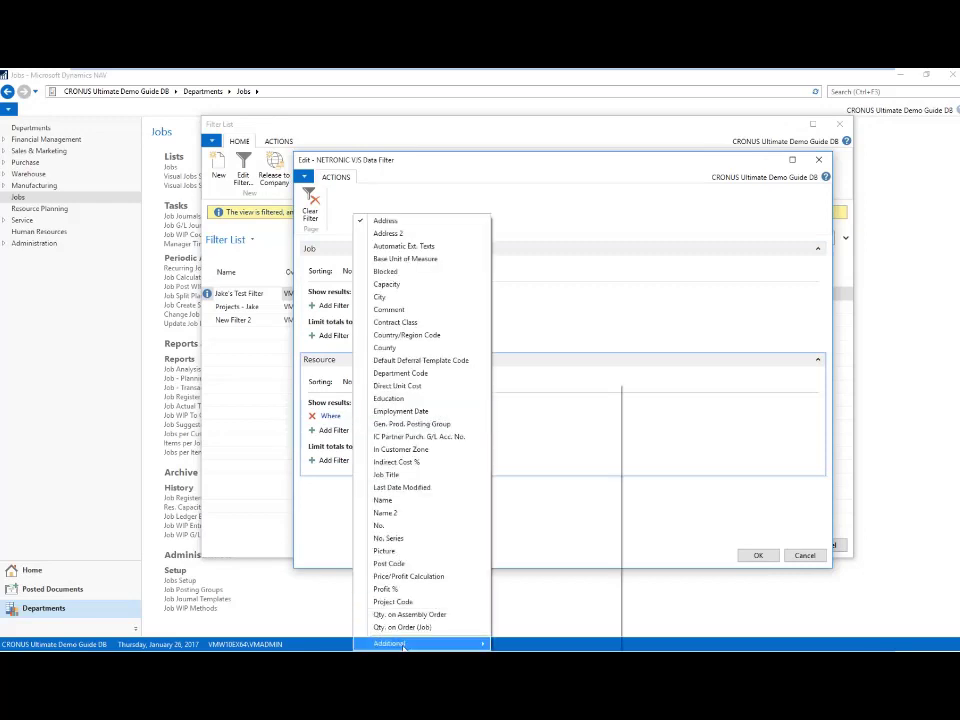
mouse_move(403, 646)
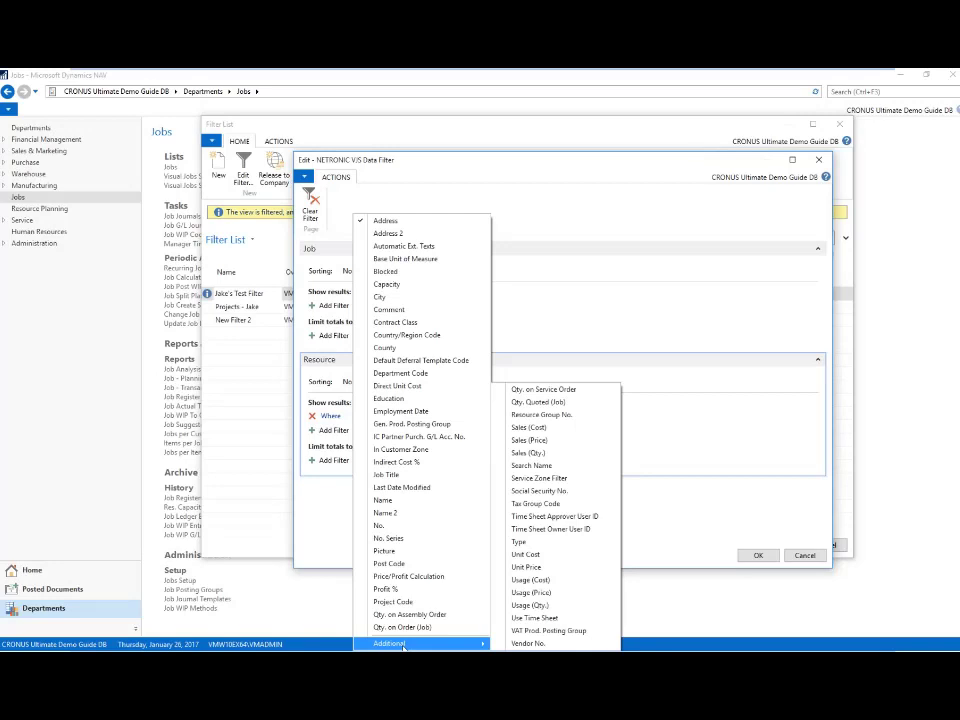
click(545, 414)
click(495, 417)
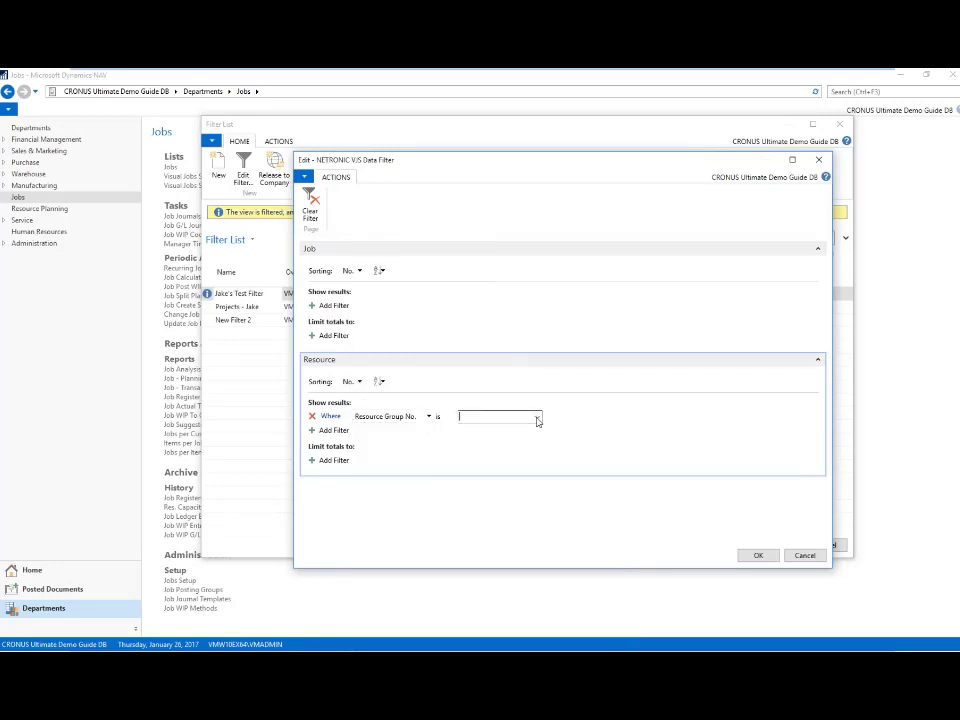
click(537, 416)
click(529, 466)
click(758, 555)
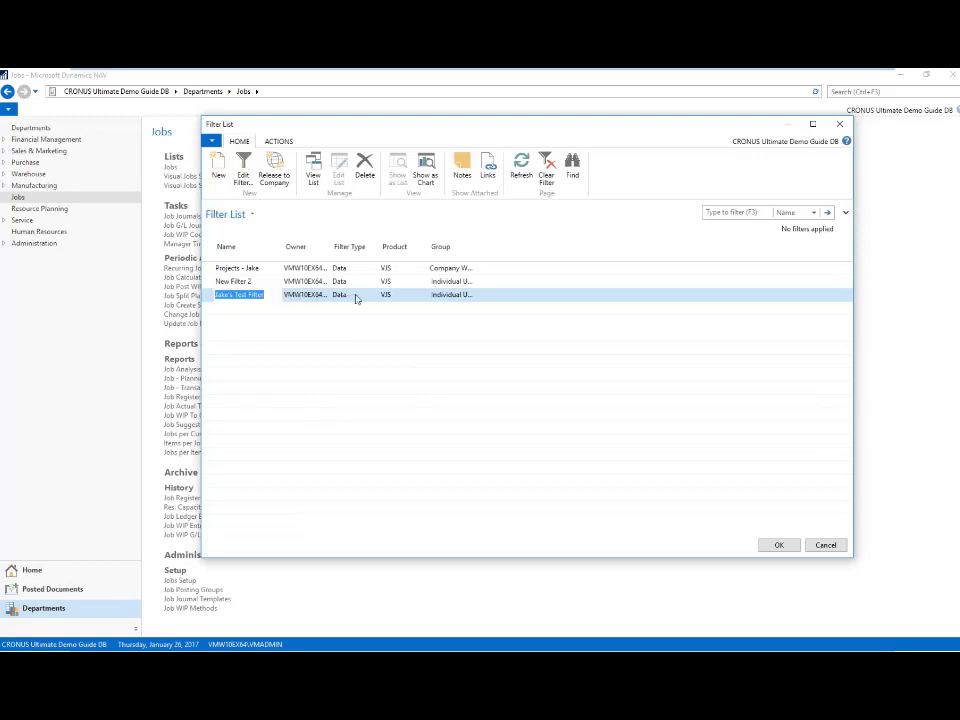
Set the test filter's Group to Individual User and launch the scheduler with it
click(466, 296)
click(470, 295)
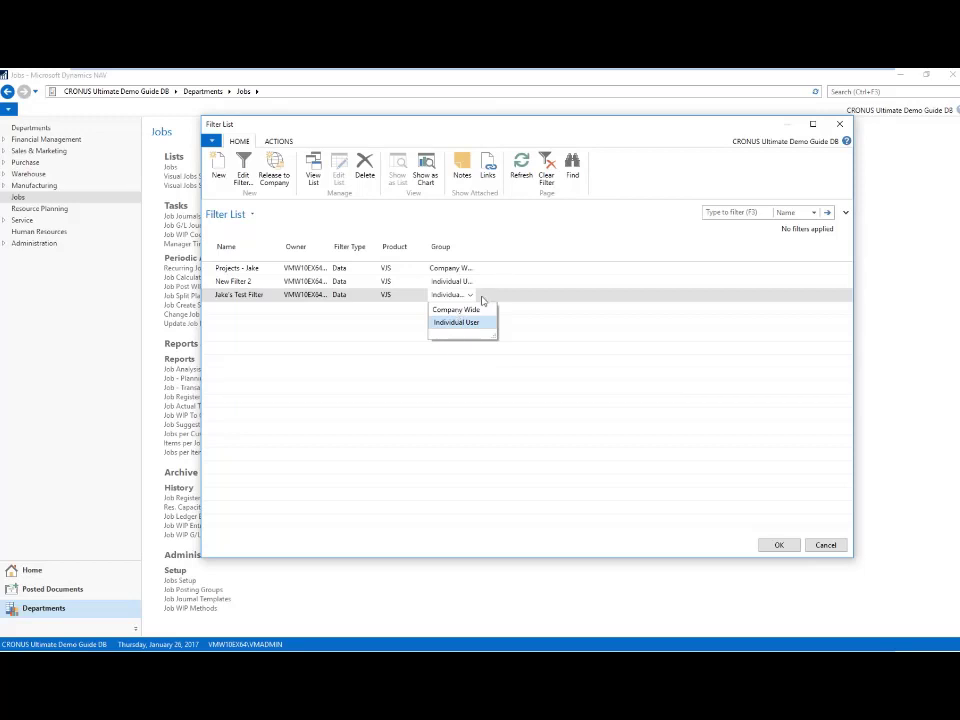
click(455, 322)
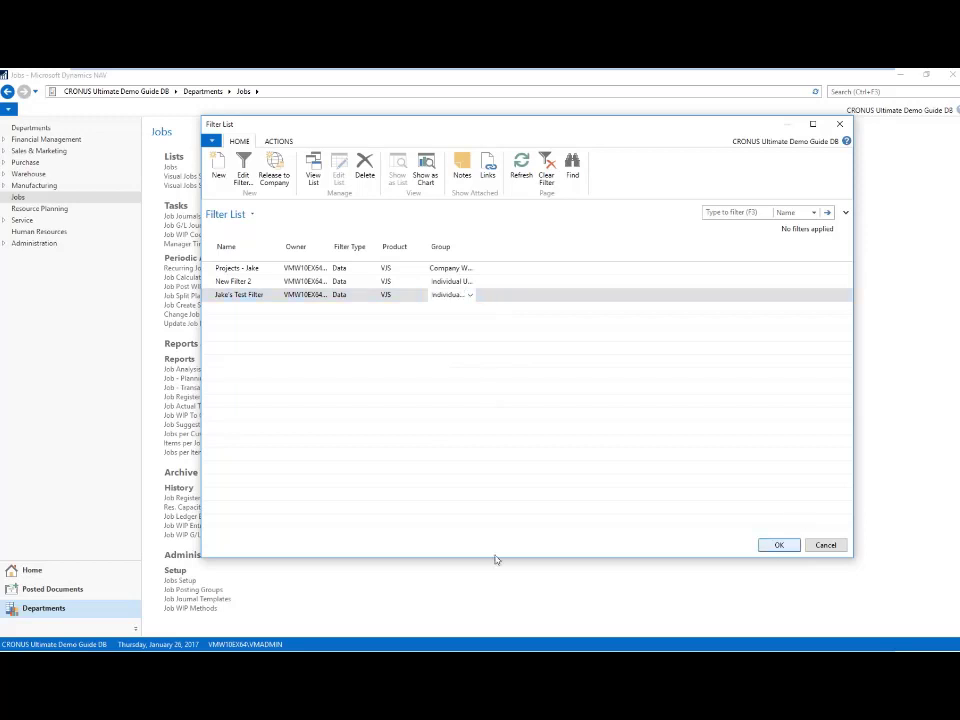
key(Return)
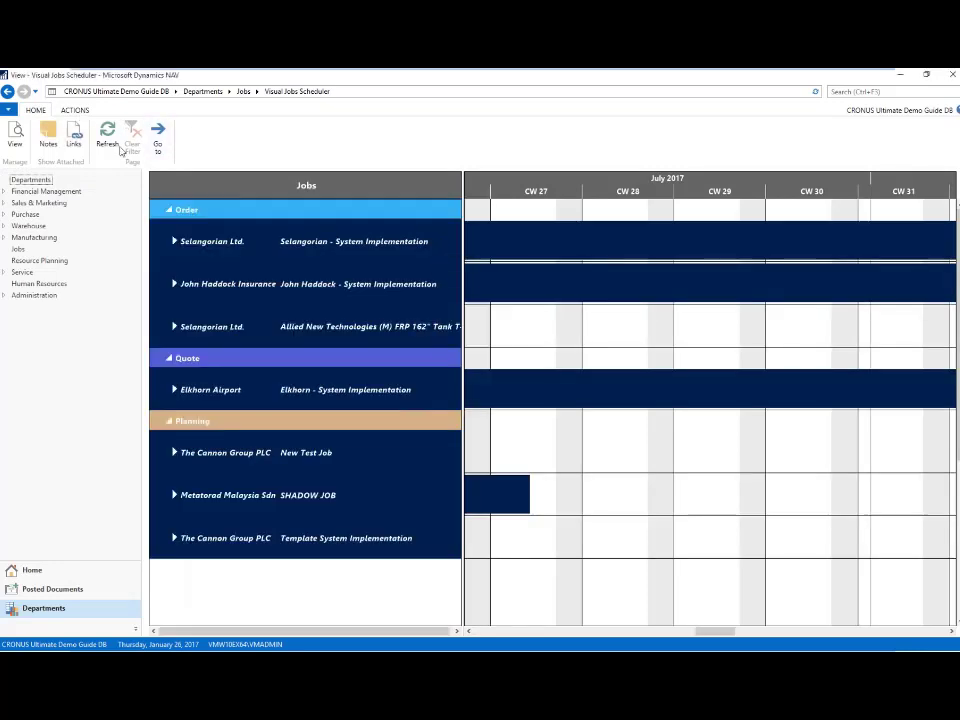
Expand Selangorian System Implementation plus its Conceptual and Planning Phases, selecting tasks 1000–1300
click(77, 111)
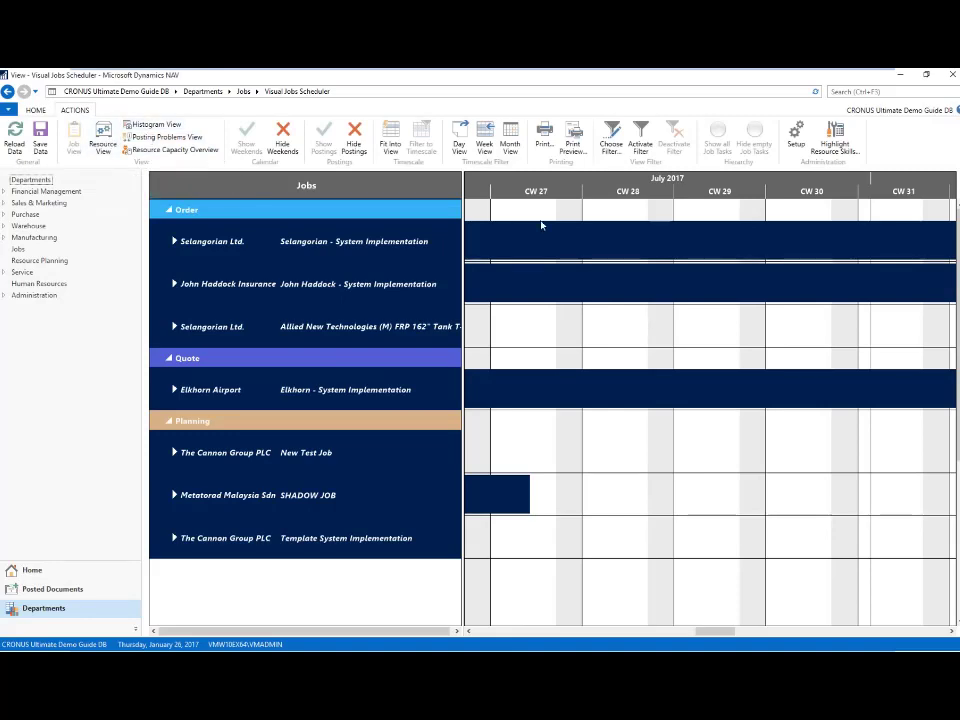
scroll(560, 195, down, 5)
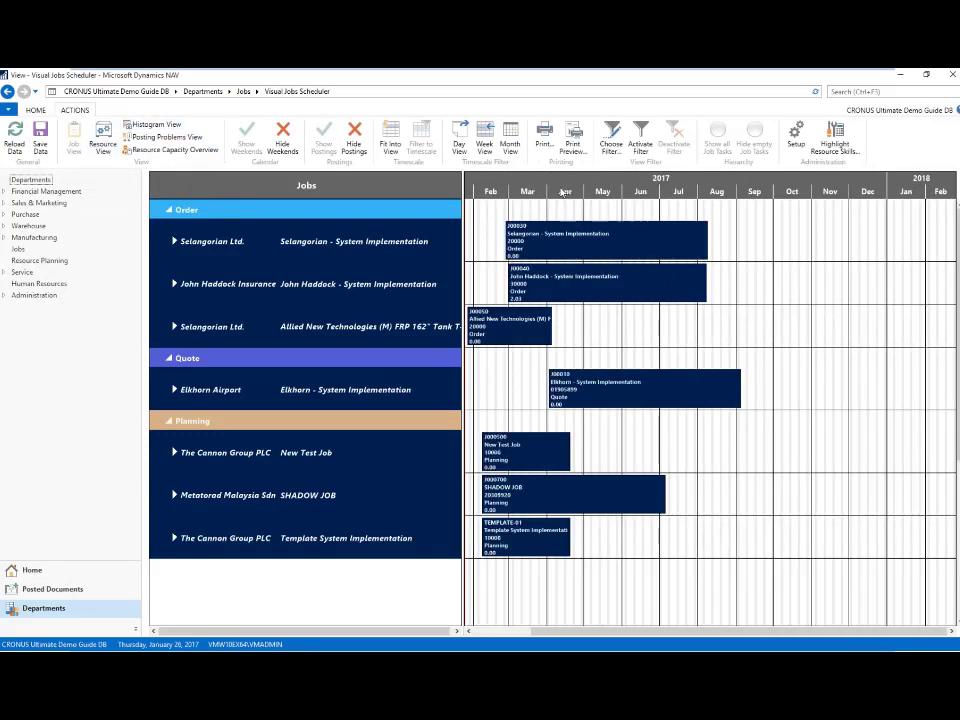
scroll(565, 193, up, 3)
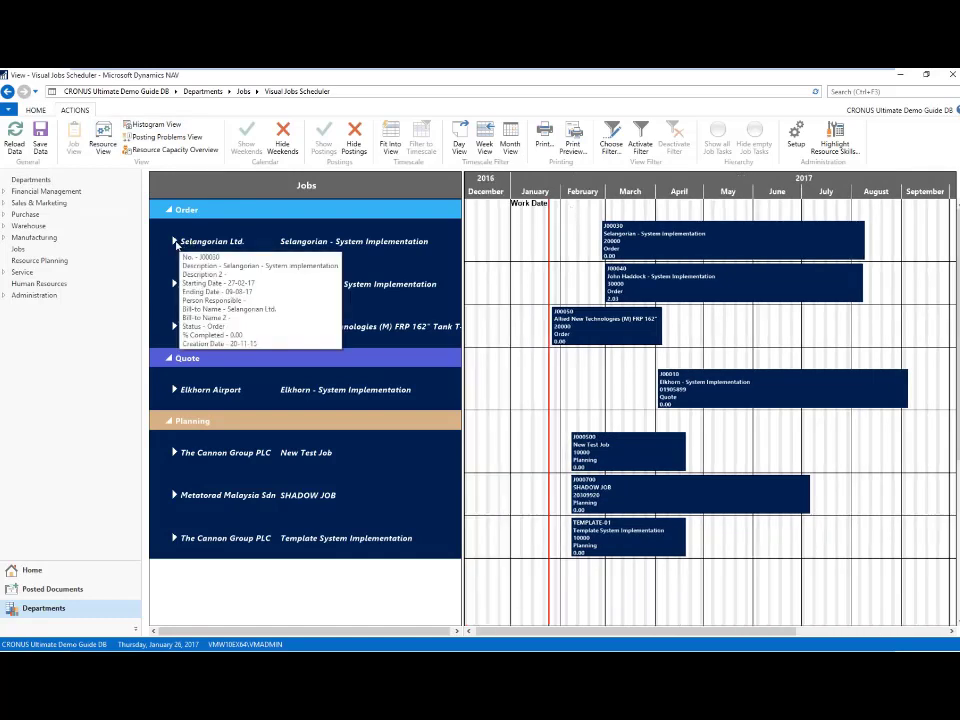
click(174, 242)
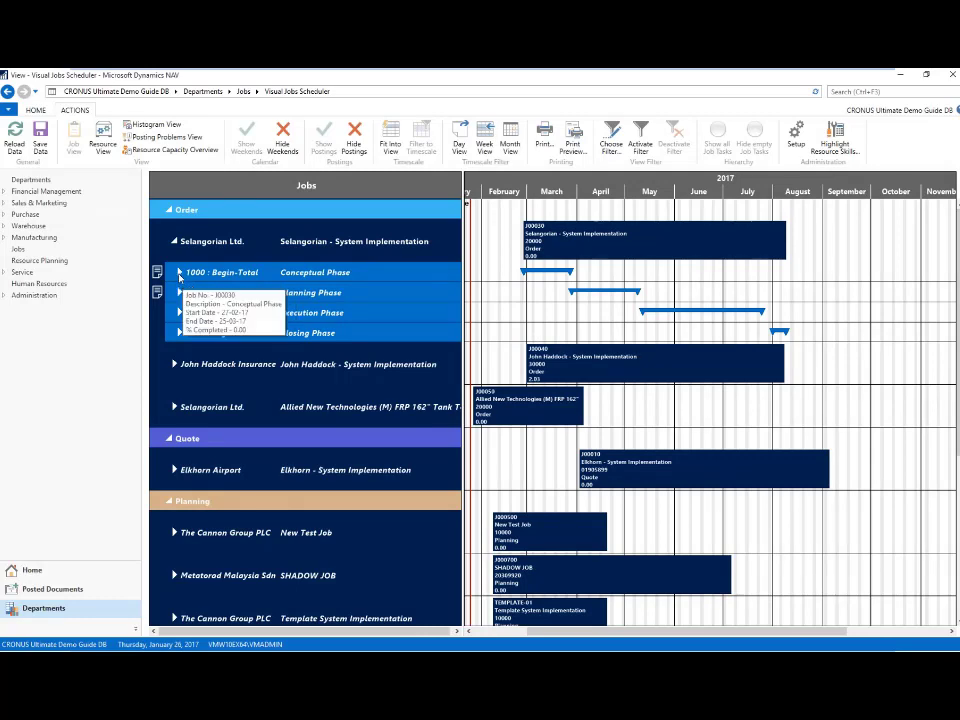
click(179, 272)
click(181, 372)
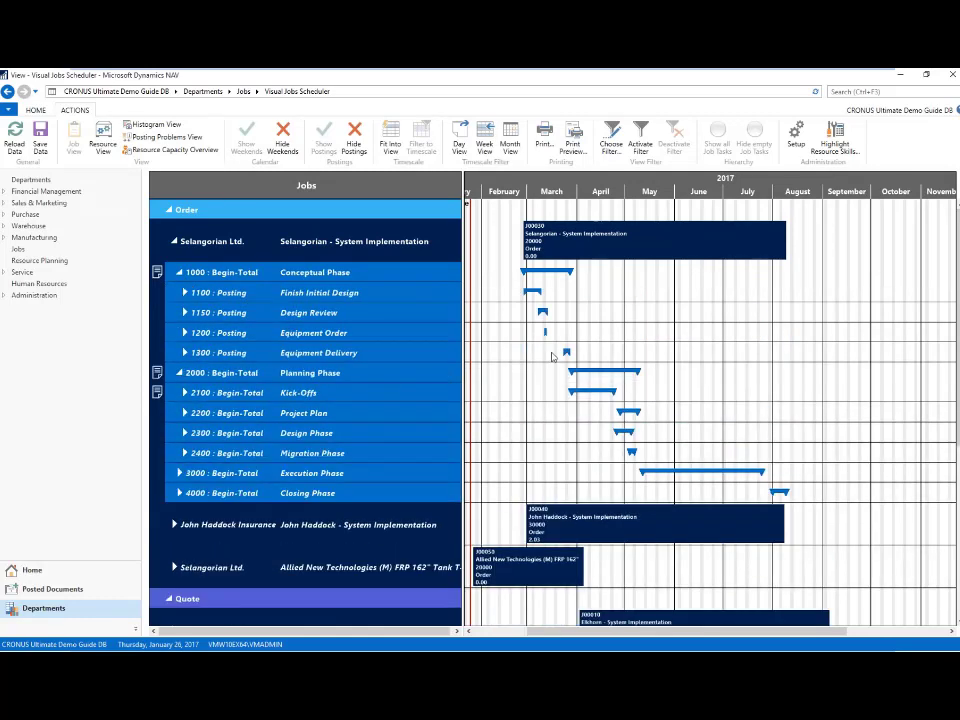
click(552, 356)
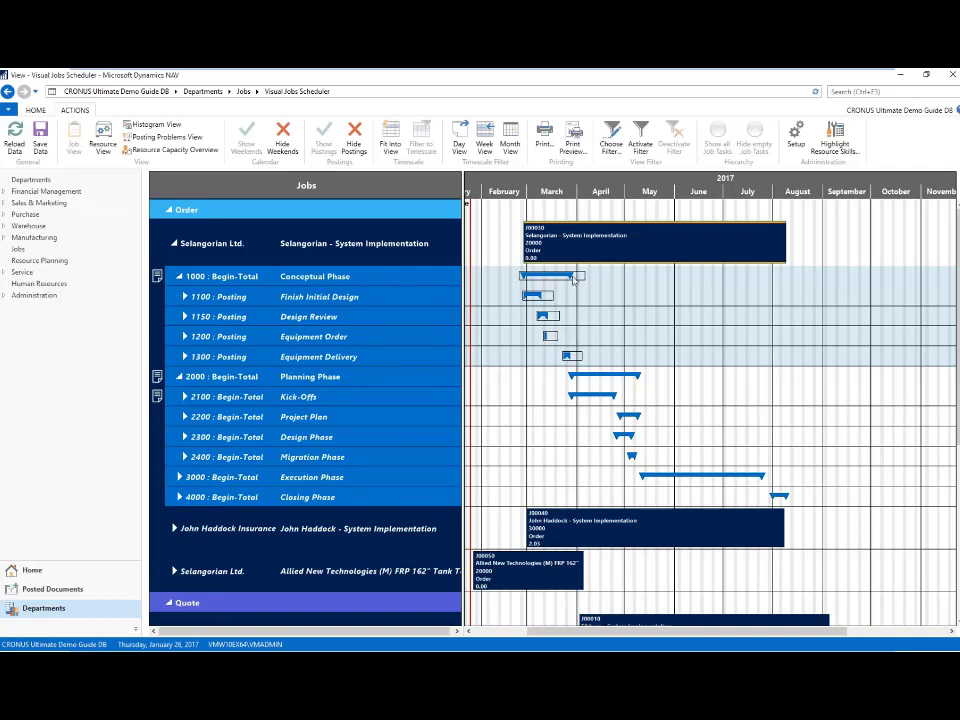
mouse_move(586, 222)
Switch to the per-resource view and zoom the timescale out to months
click(104, 144)
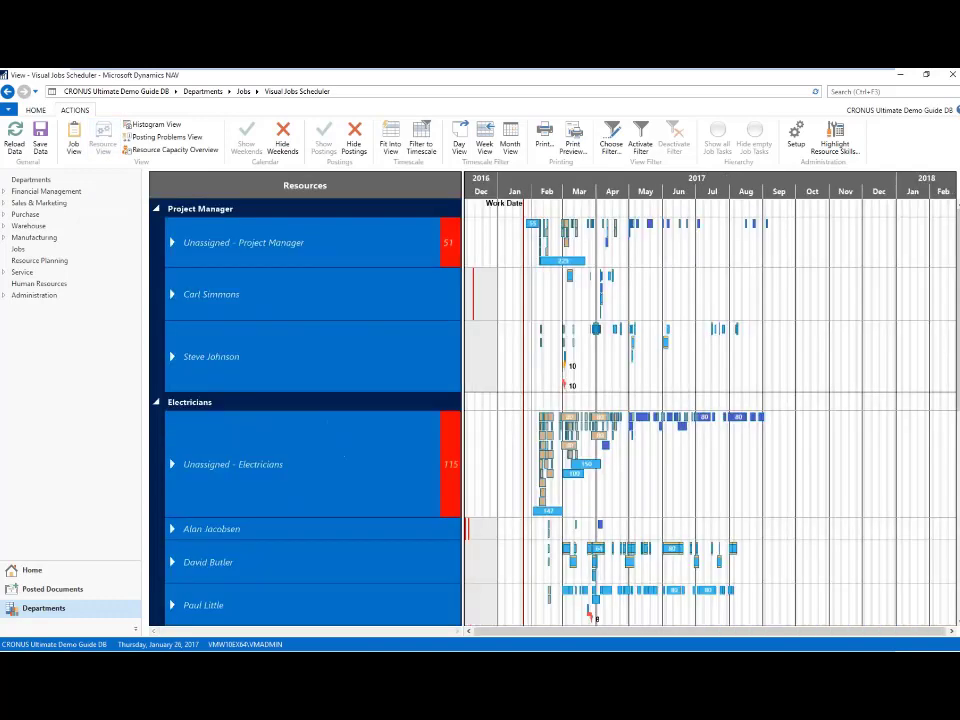
scroll(618, 196, up, 5)
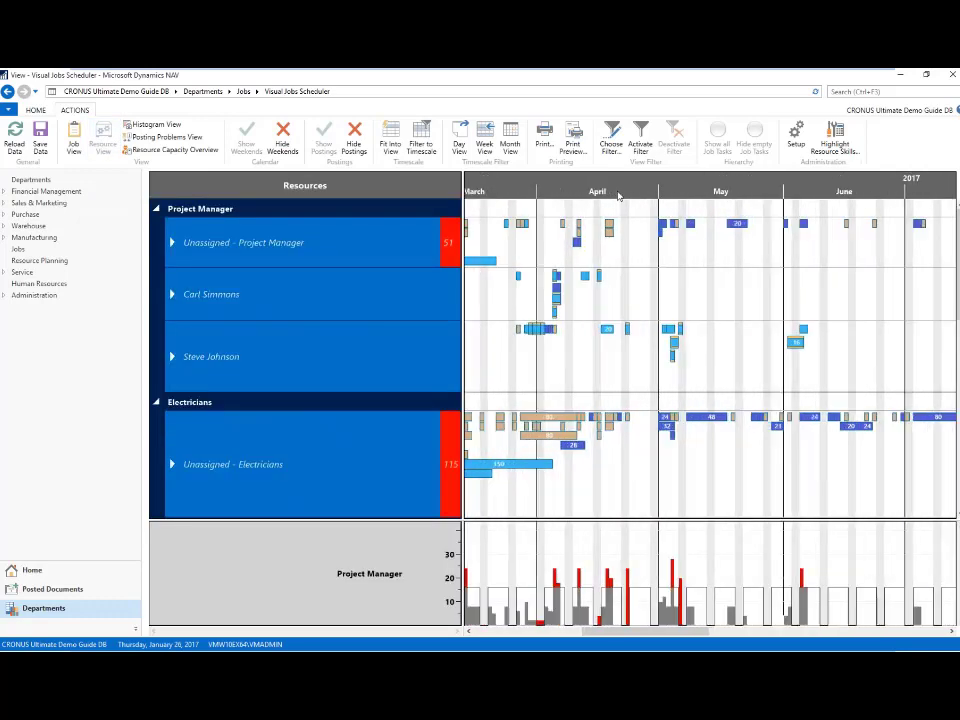
scroll(690, 190, left, 3)
scroll(669, 188, up, 2)
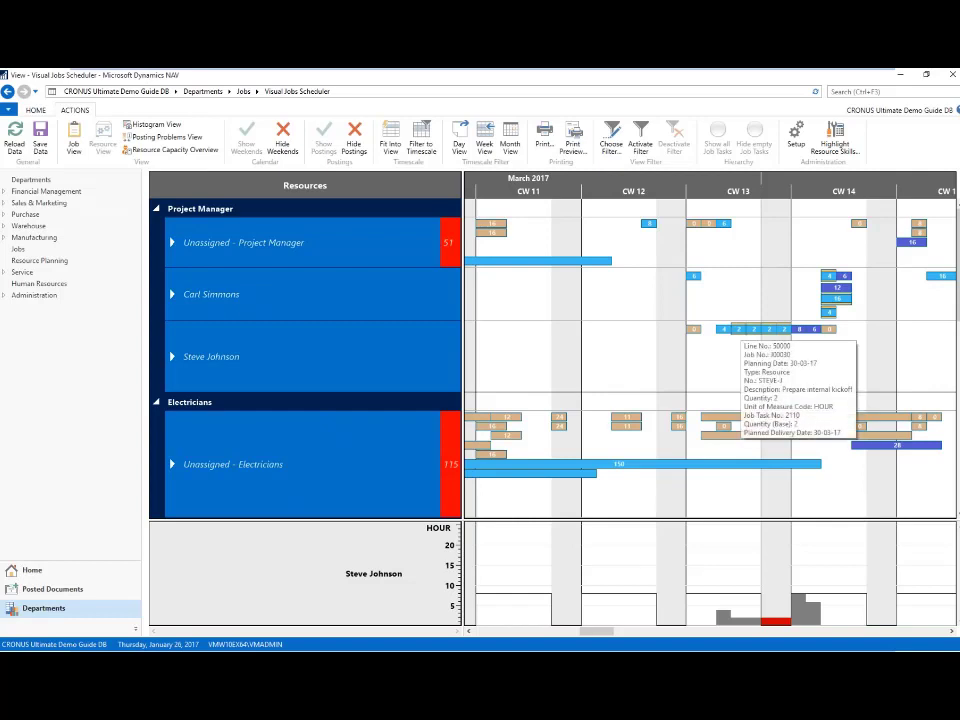
drag(743, 183, 739, 279)
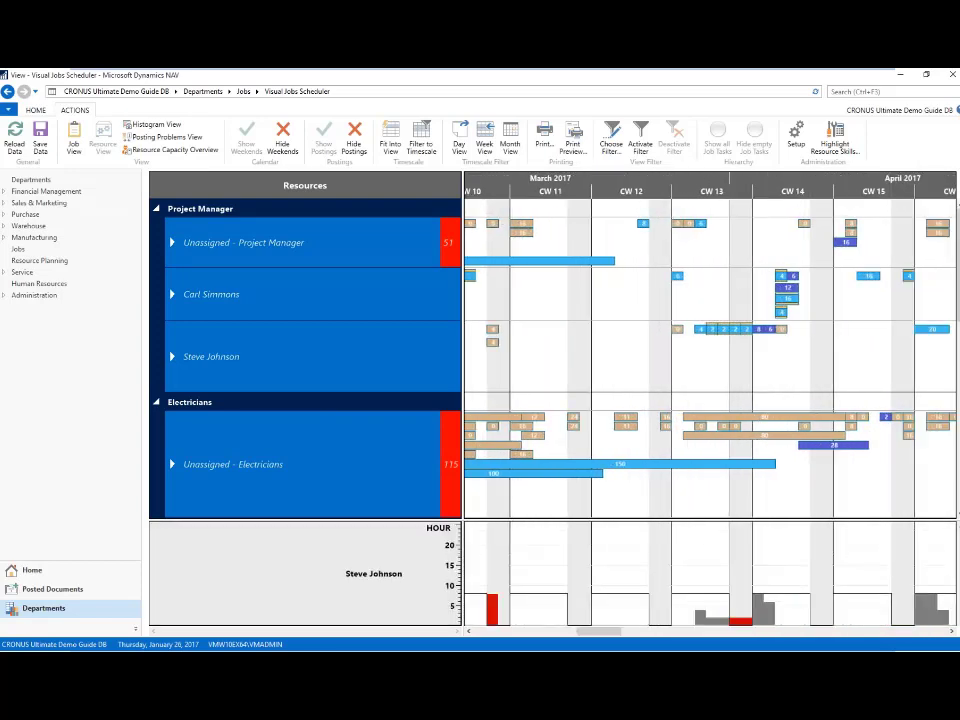
mouse_move(722, 334)
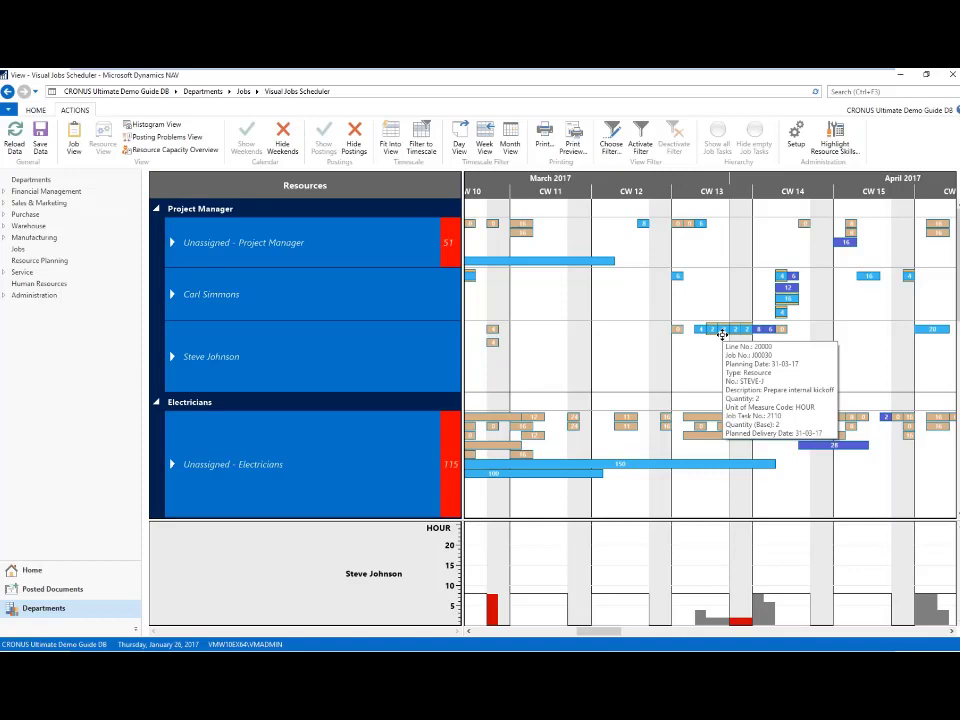
scroll(697, 190, down, 5)
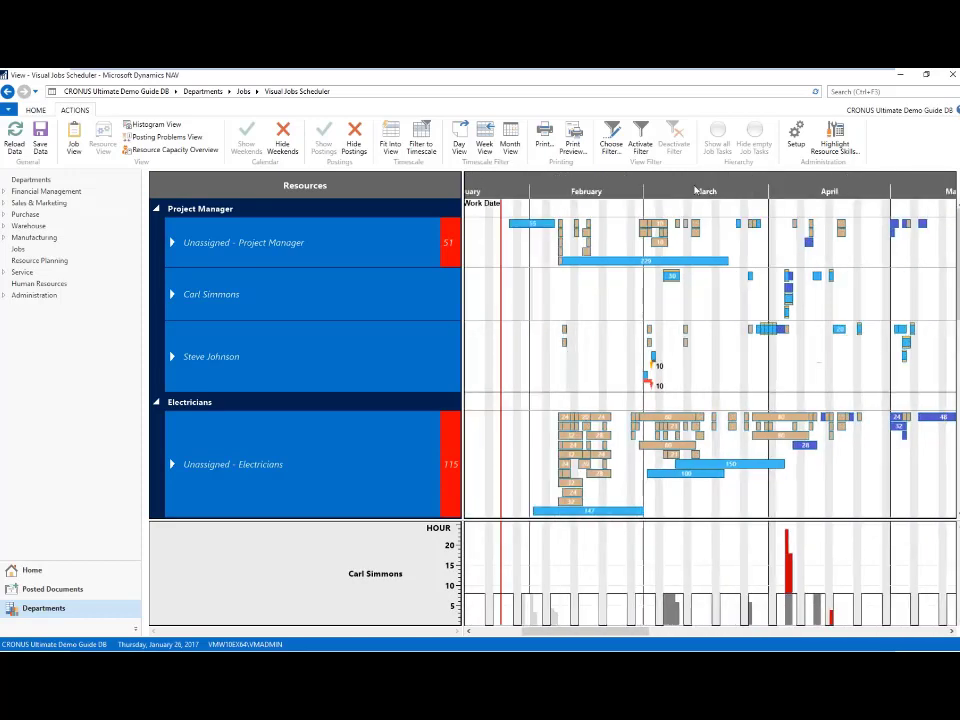
scroll(697, 190, up, 5)
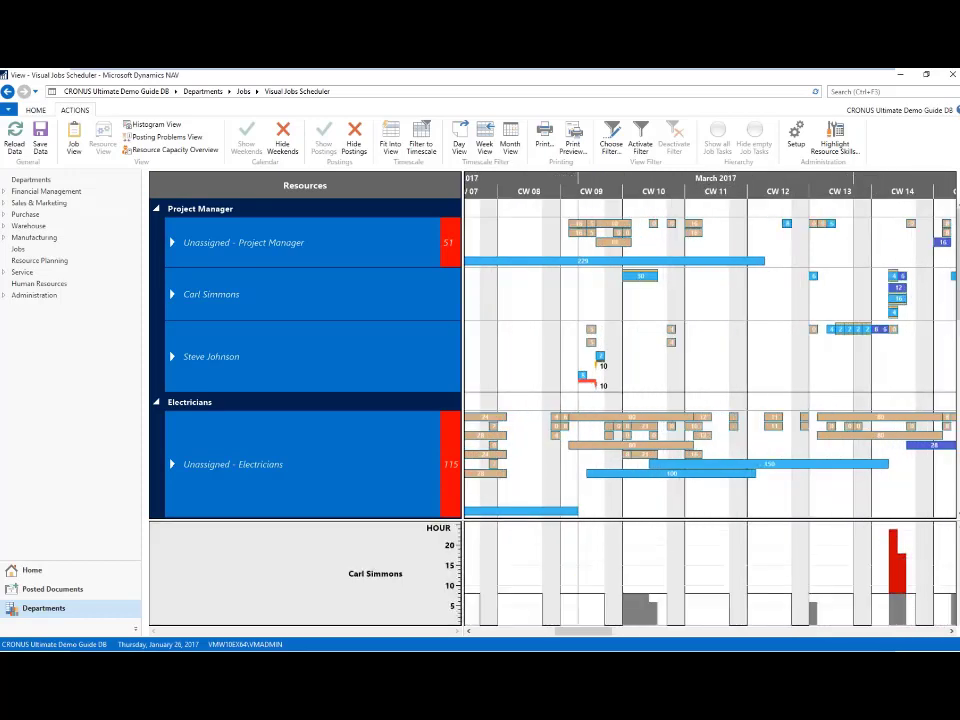
scroll(706, 192, right, 4)
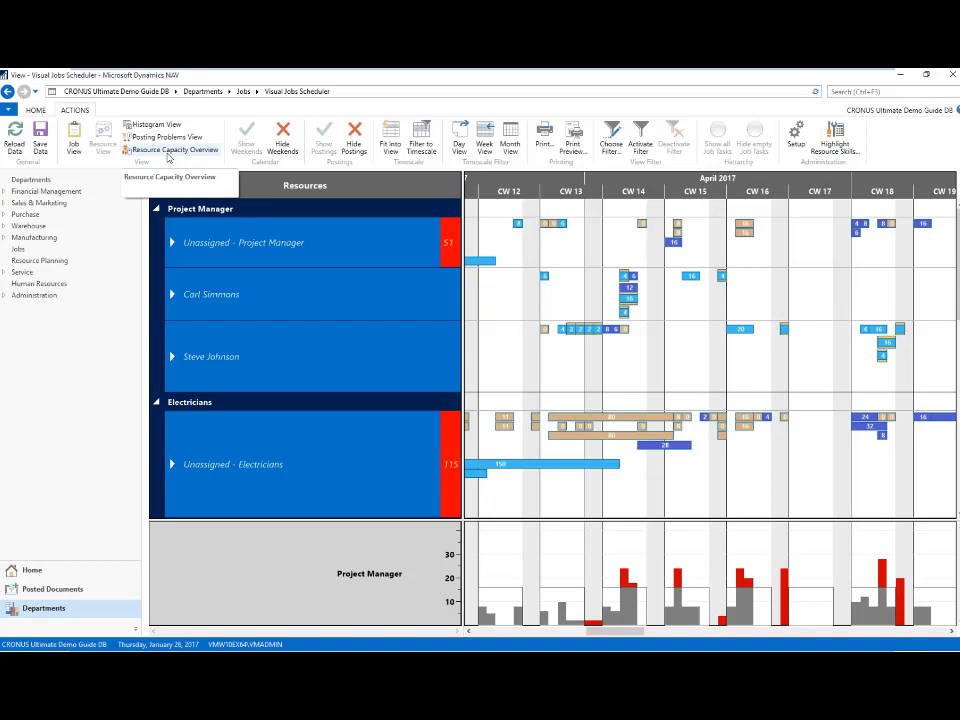
Show the Project Manager's full capacity histogram and scroll through the histogram rows
click(158, 124)
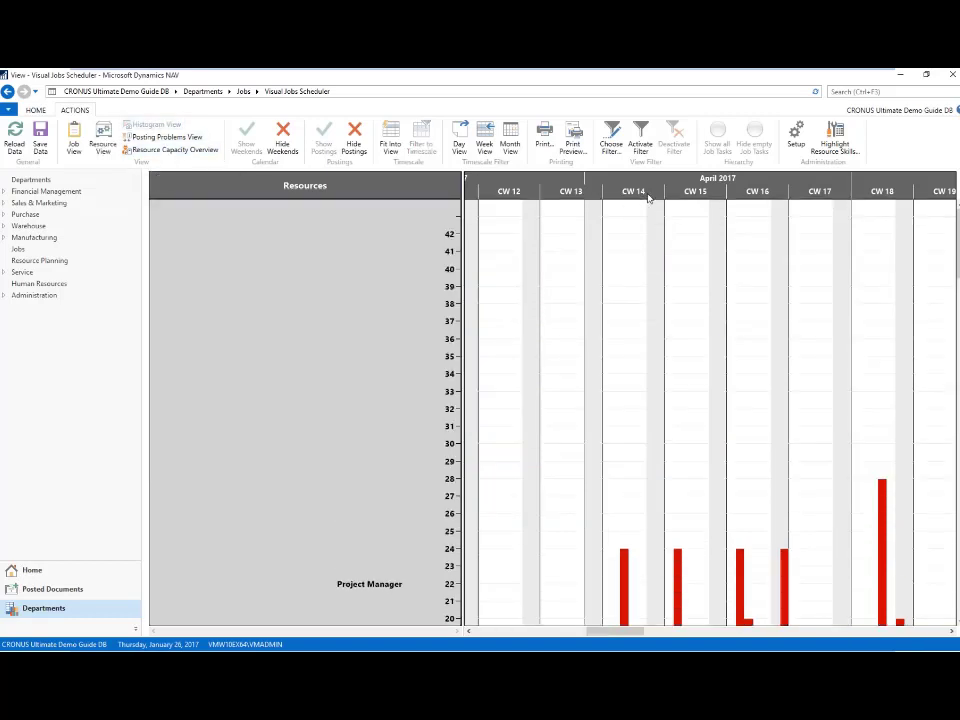
scroll(648, 197, down, 4)
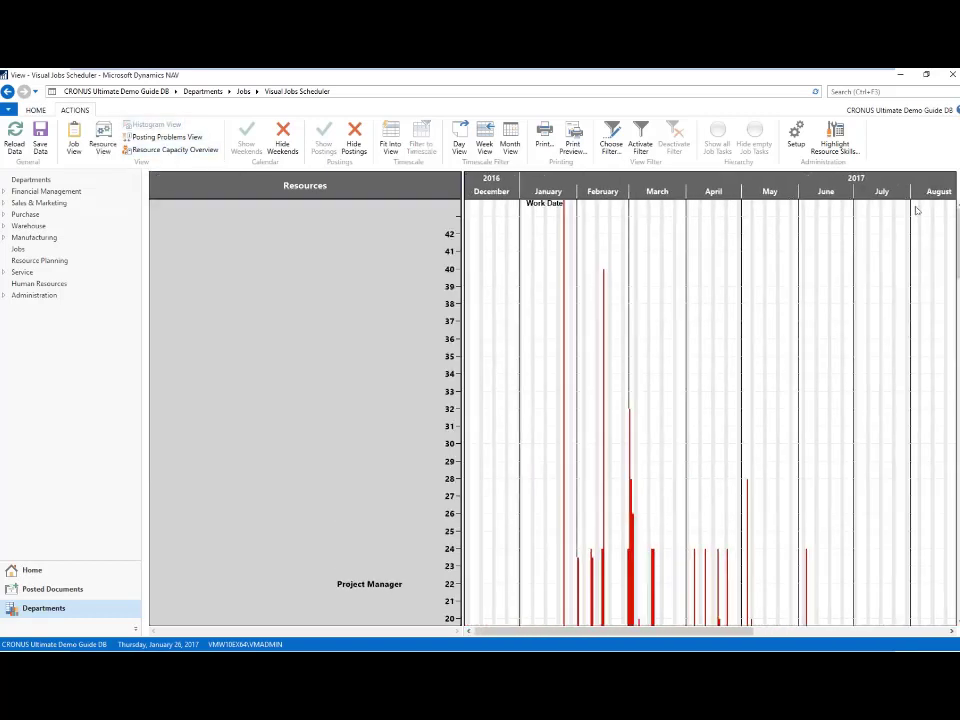
drag(955, 240, 952, 448)
scroll(952, 448, down, 5)
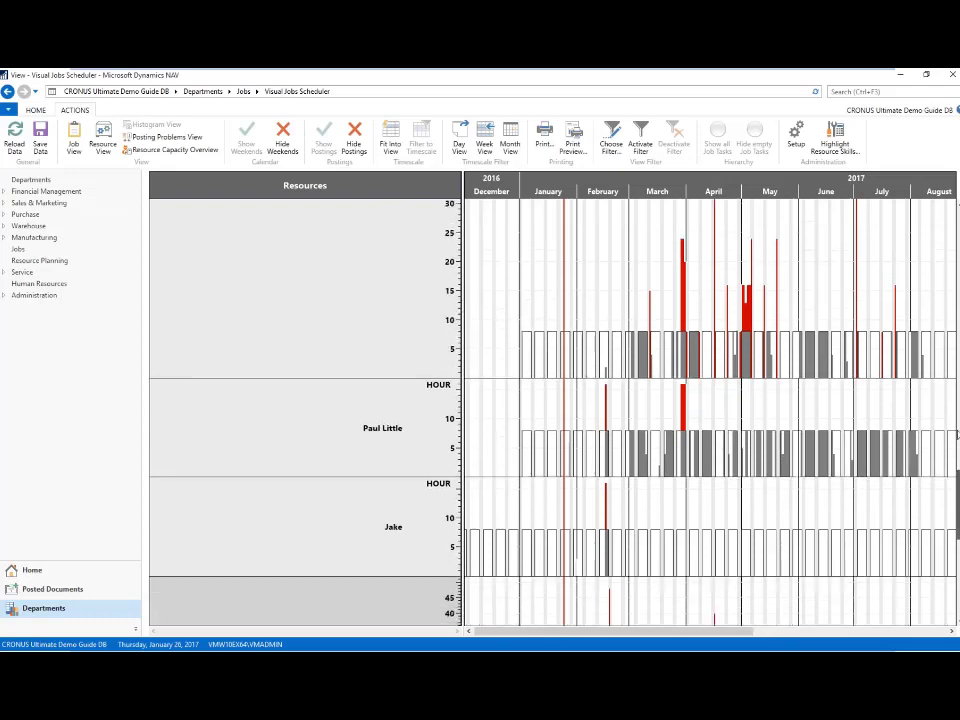
scroll(956, 435, up, 10)
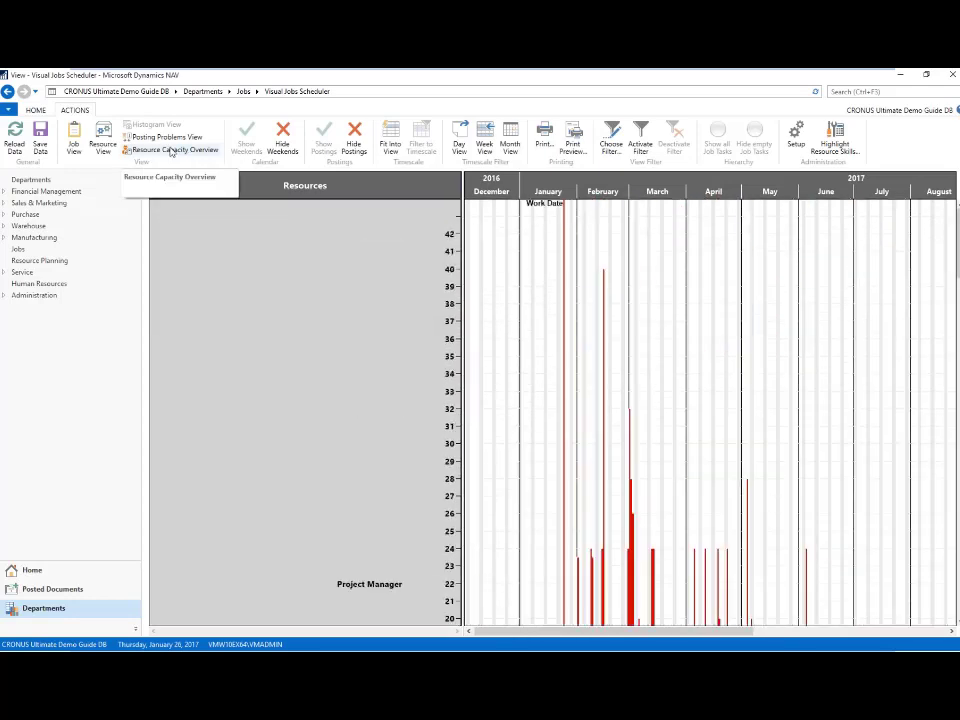
Open the Resource Capacity Overview and scroll to the January–April booked, quoted and free hours
click(171, 150)
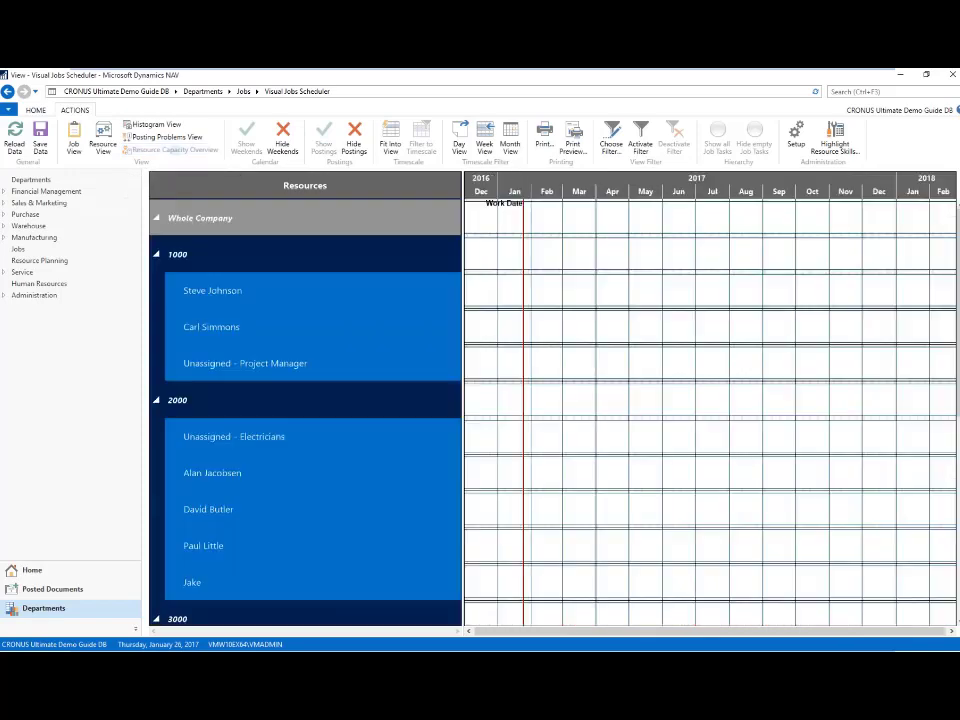
scroll(642, 193, up, 3)
scroll(642, 193, up, 2)
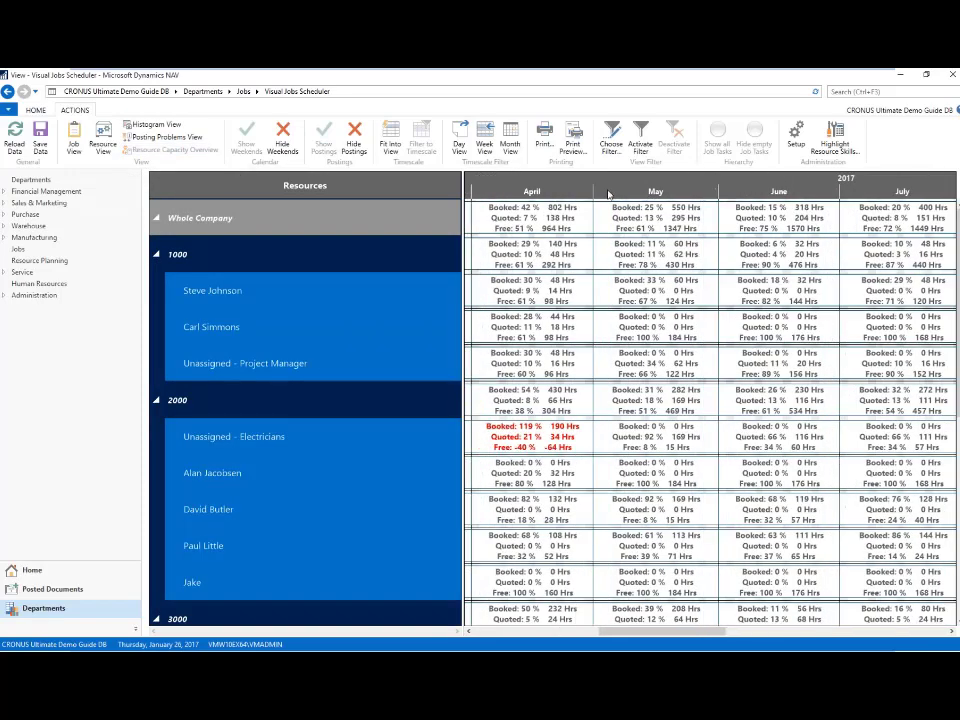
scroll(664, 188, left, 3)
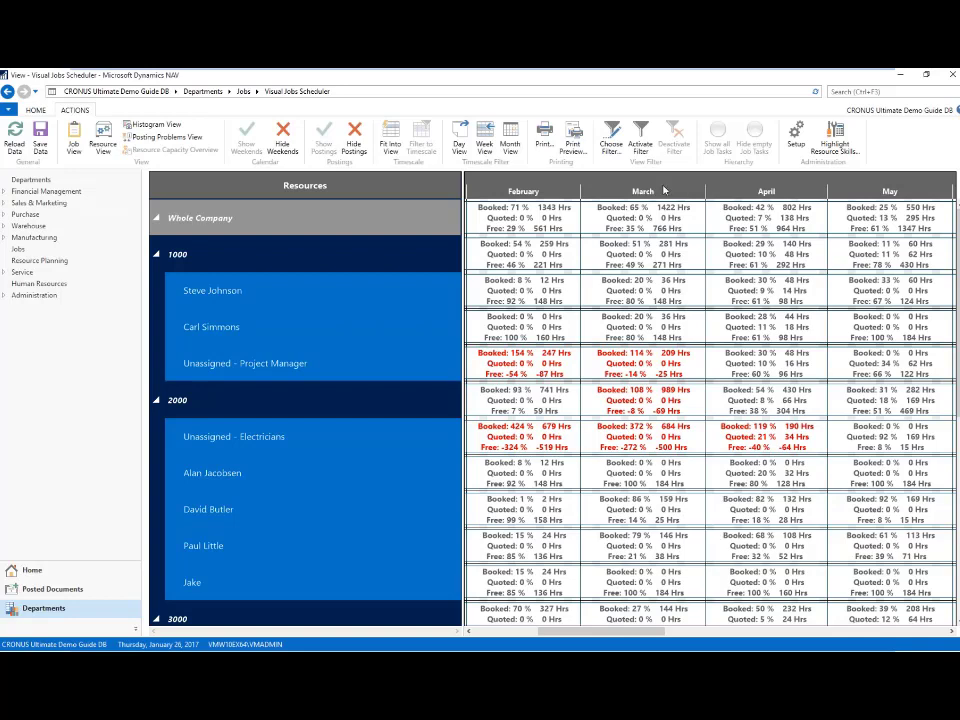
scroll(810, 187, up, 2)
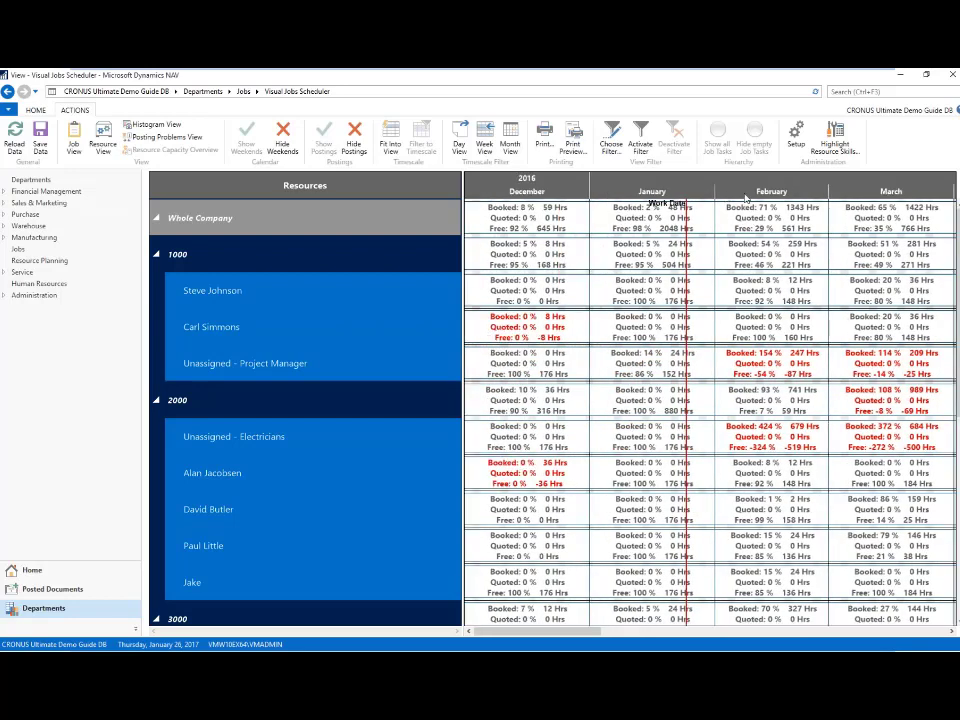
scroll(750, 193, down, 1)
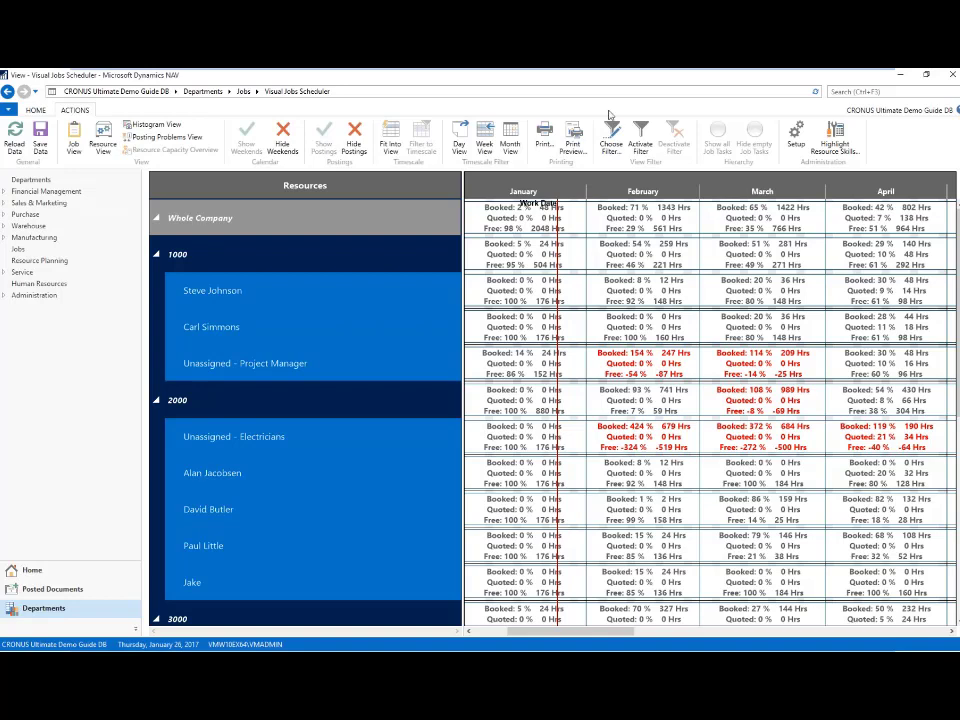
Return to Resource View and zoom to daily columns around 27 March 2017
click(103, 137)
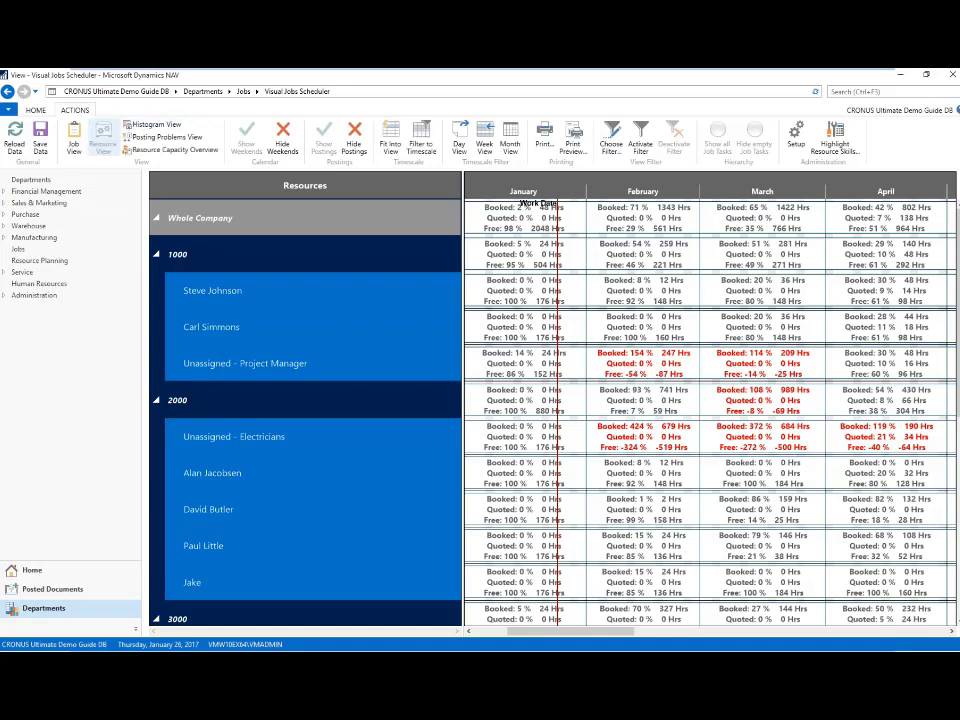
scroll(727, 197, up, 4)
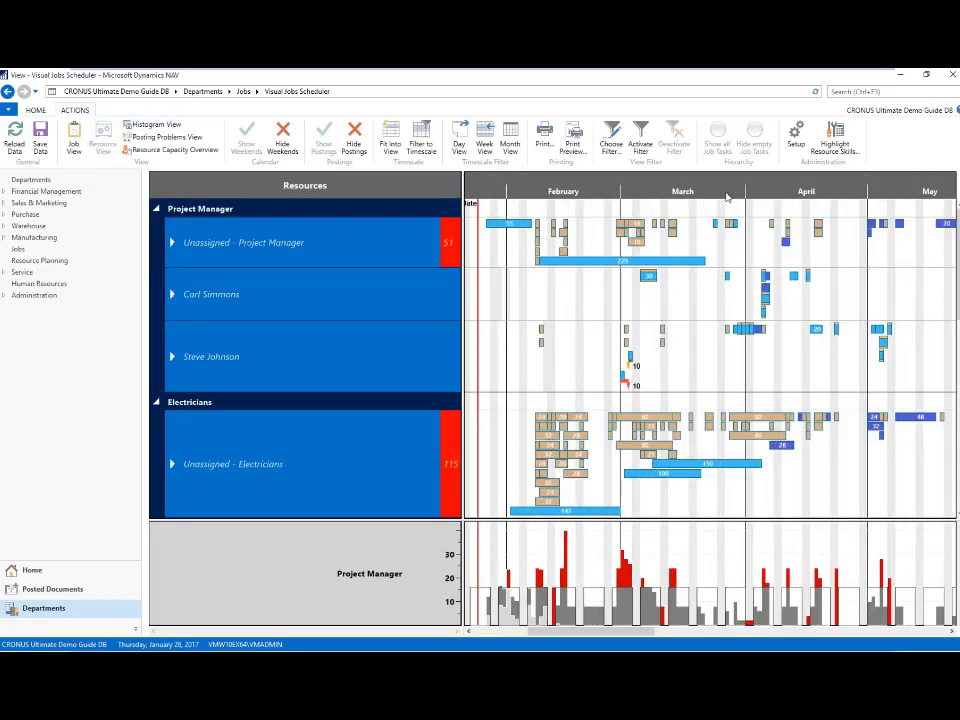
scroll(727, 197, up, 2)
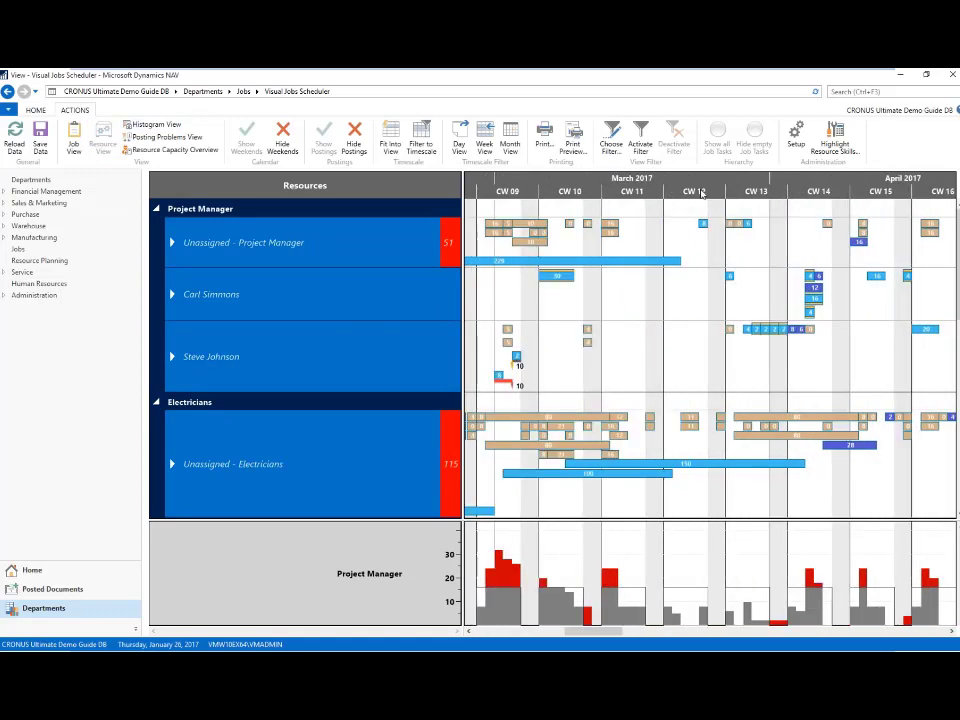
scroll(697, 191, down, 3)
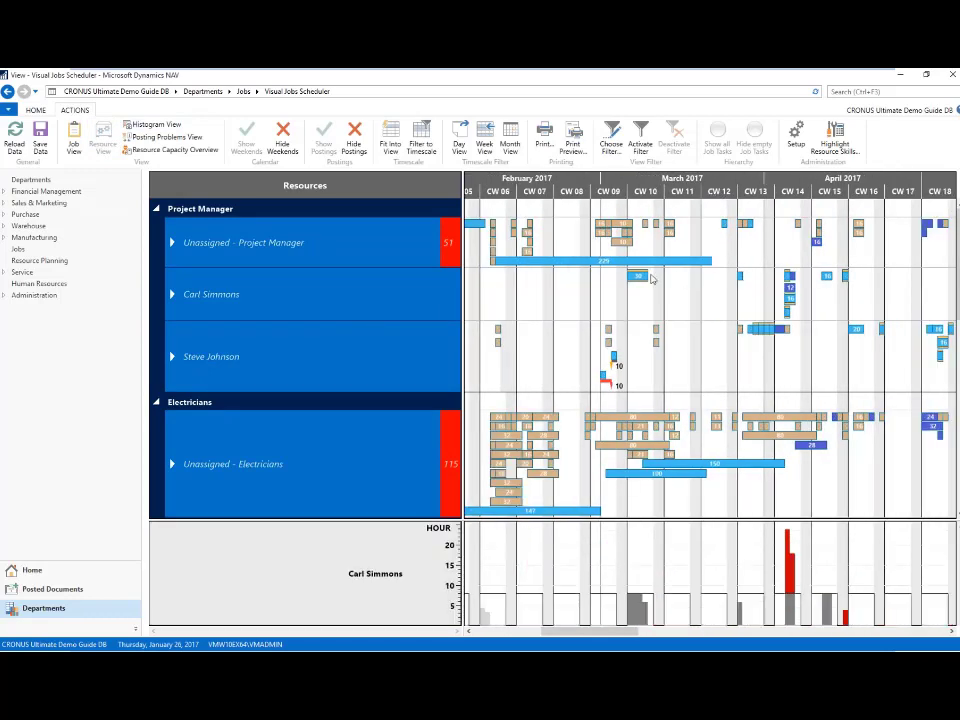
scroll(672, 250, up, 2)
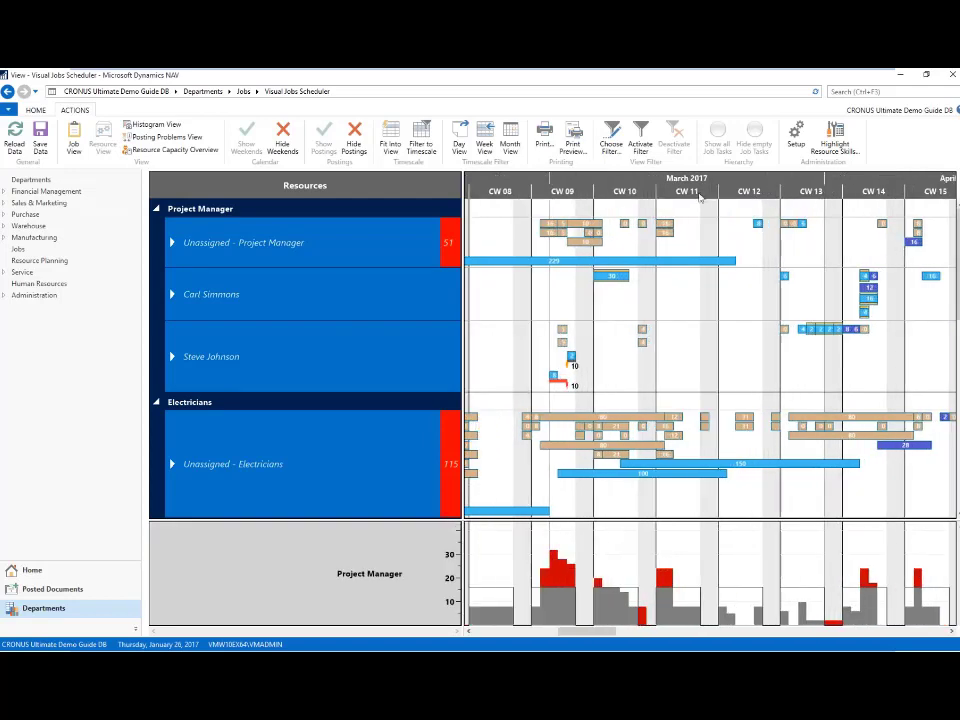
scroll(701, 287, right, 2)
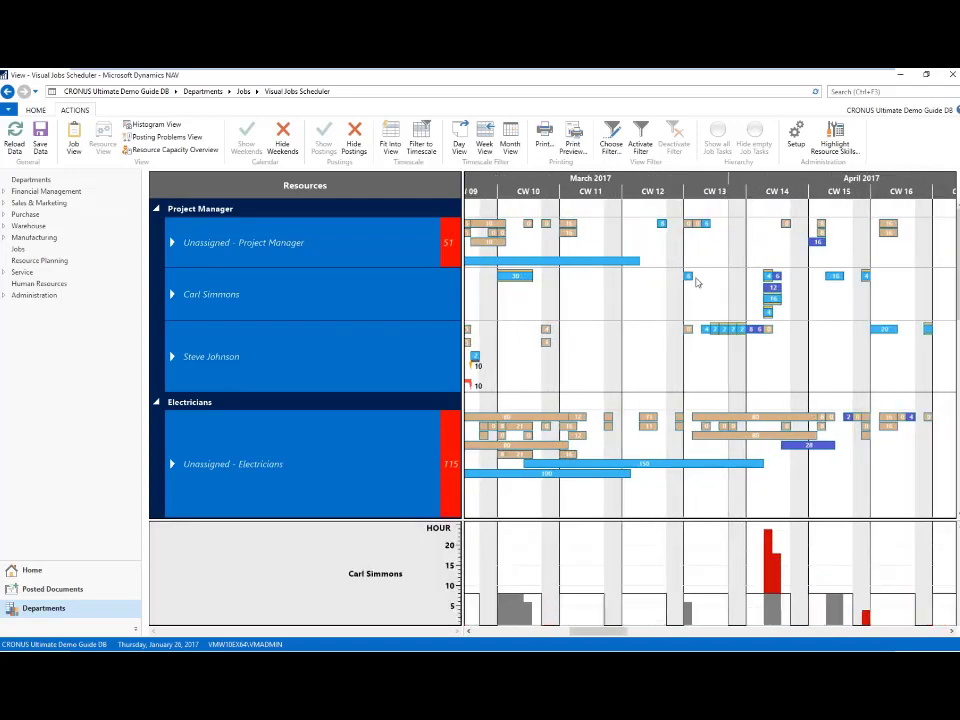
scroll(686, 190, up, 3)
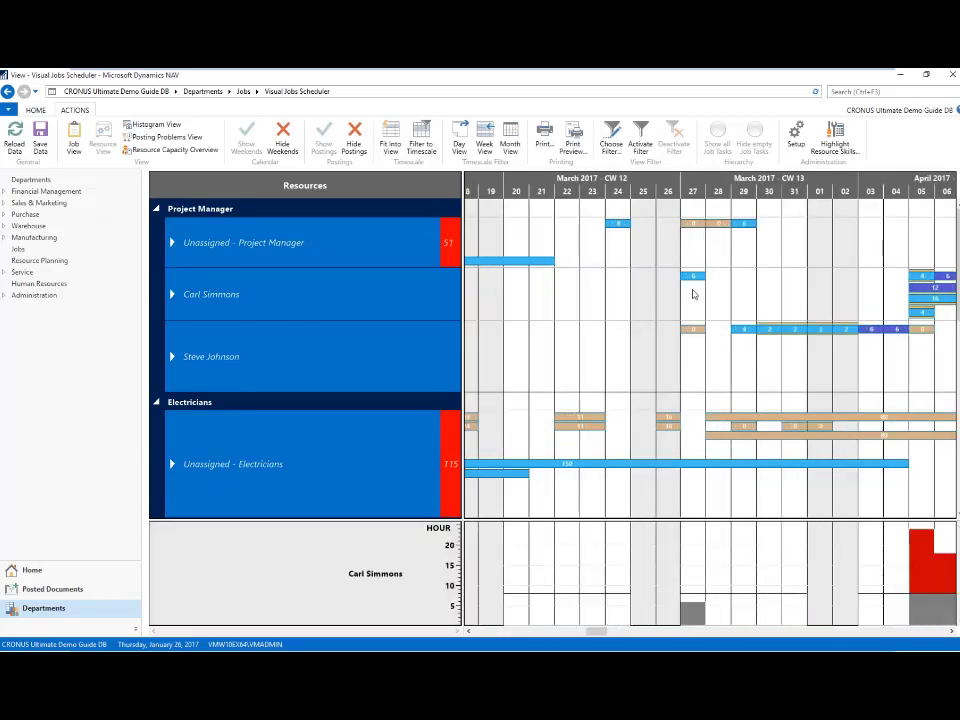
mouse_move(694, 277)
Extend the project manager's 27 March task to the end of that week, then view February–April weeks
drag(705, 276, 805, 276)
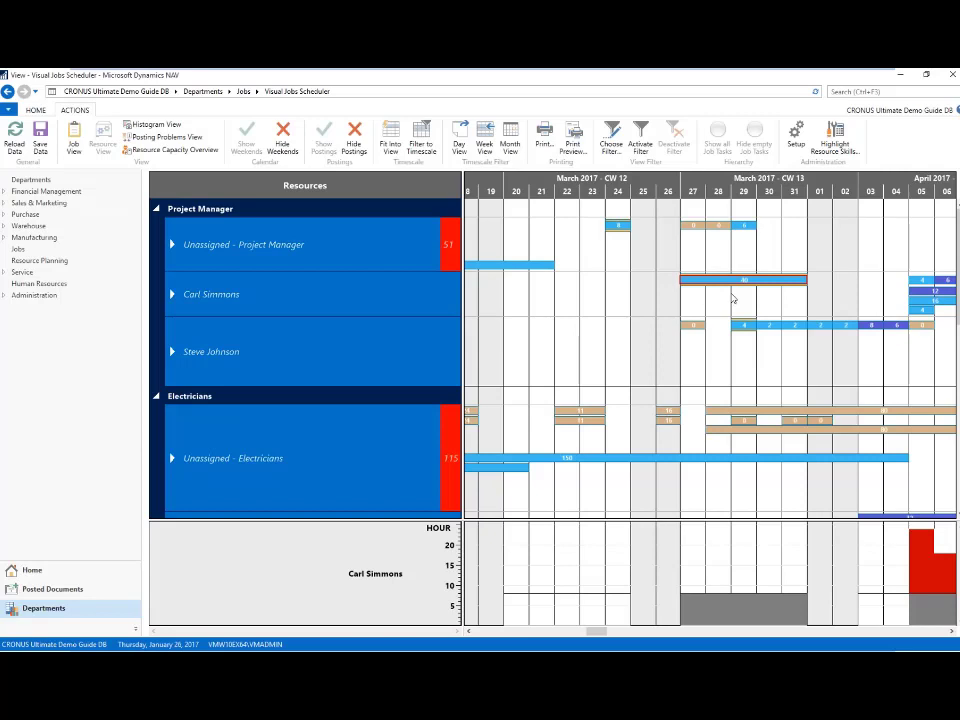
scroll(586, 185, down, 2)
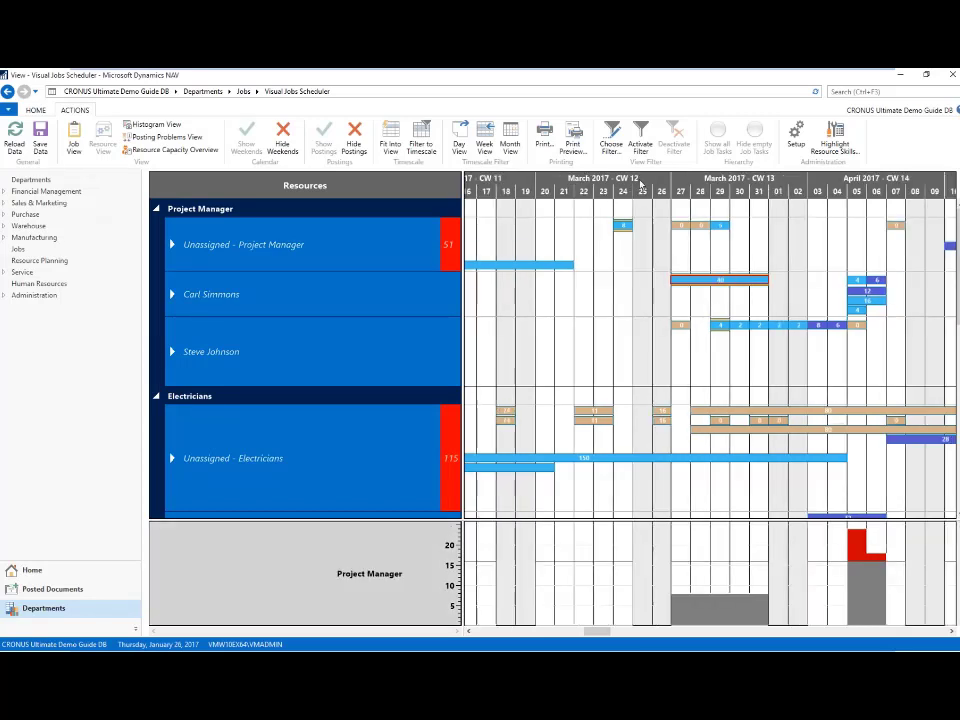
drag(586, 185, 697, 182)
scroll(697, 182, down, 3)
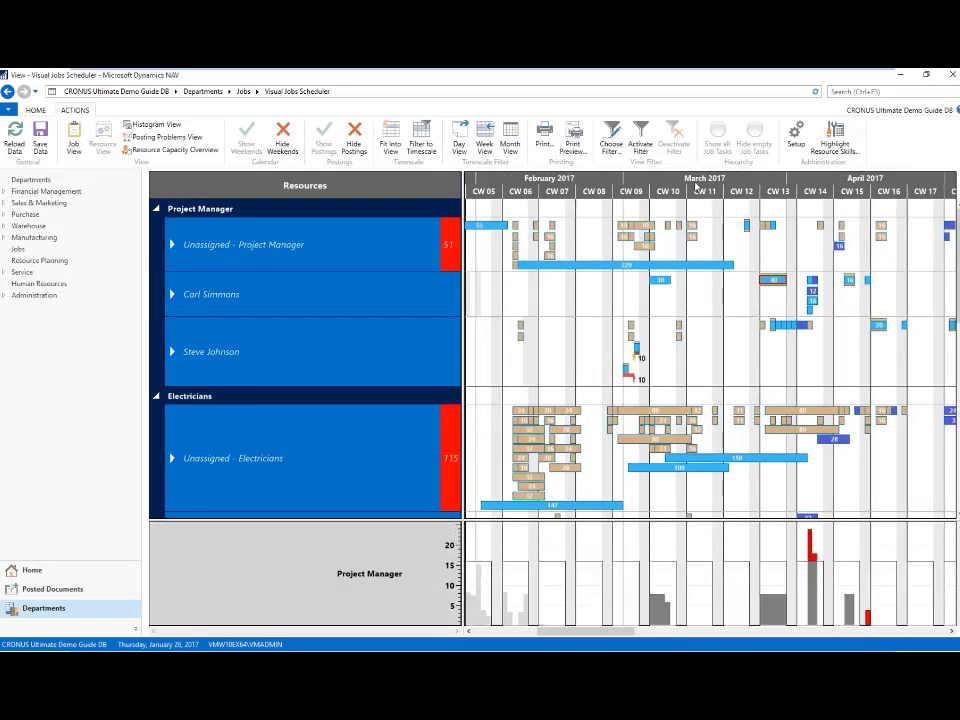
Zoom to daily columns for 3–16 March 2017 and show the project manager's load histogram
scroll(697, 186, up, 2)
scroll(699, 249, up, 1)
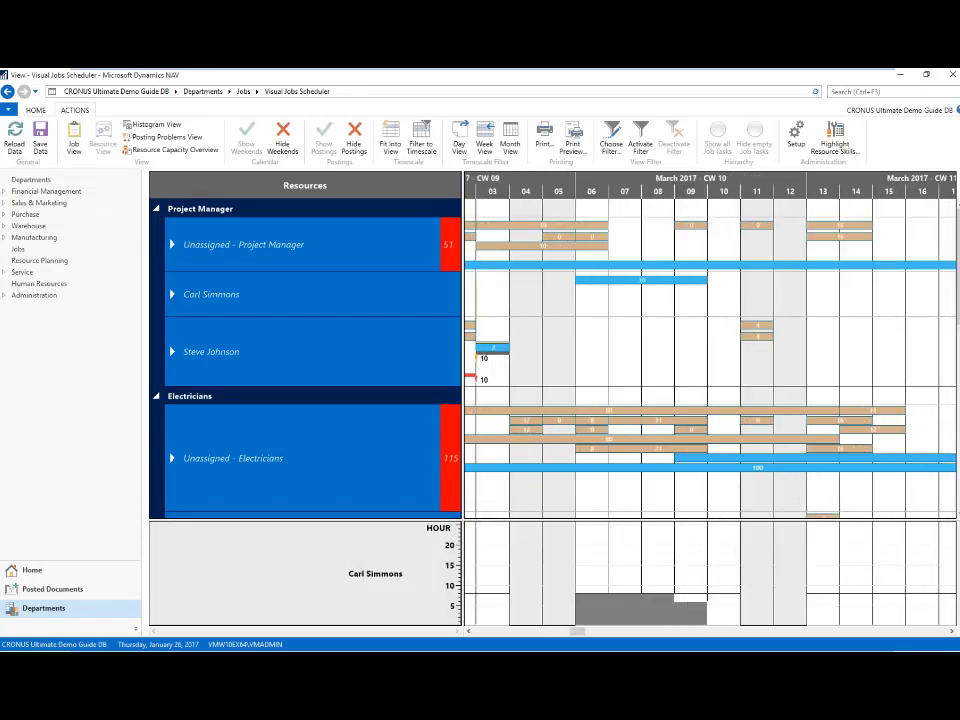
click(647, 337)
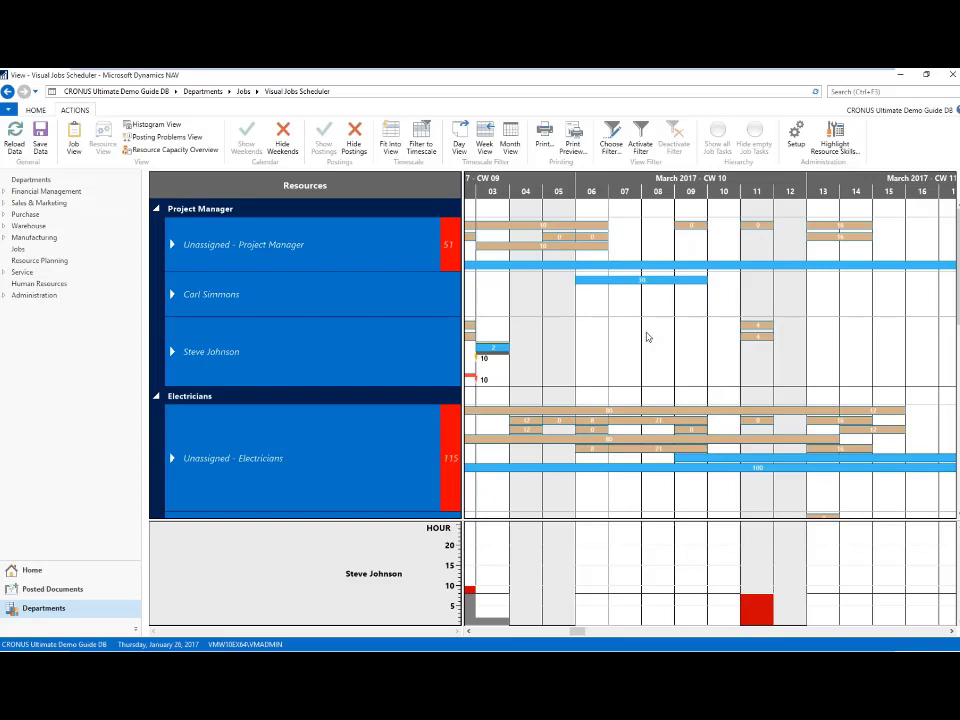
click(619, 294)
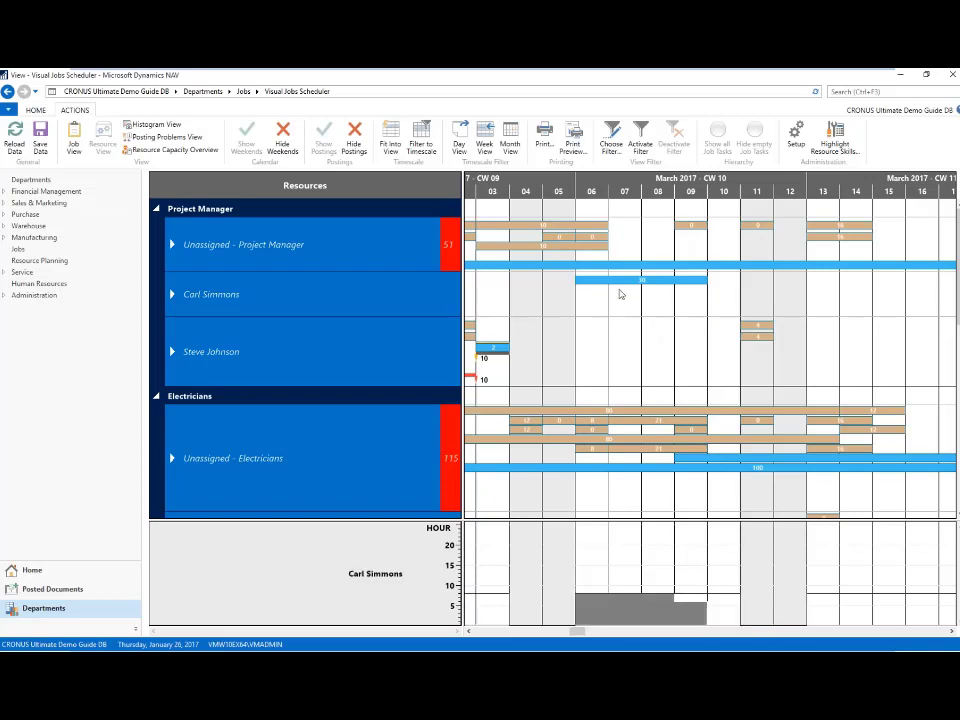
right_click(622, 281)
click(631, 289)
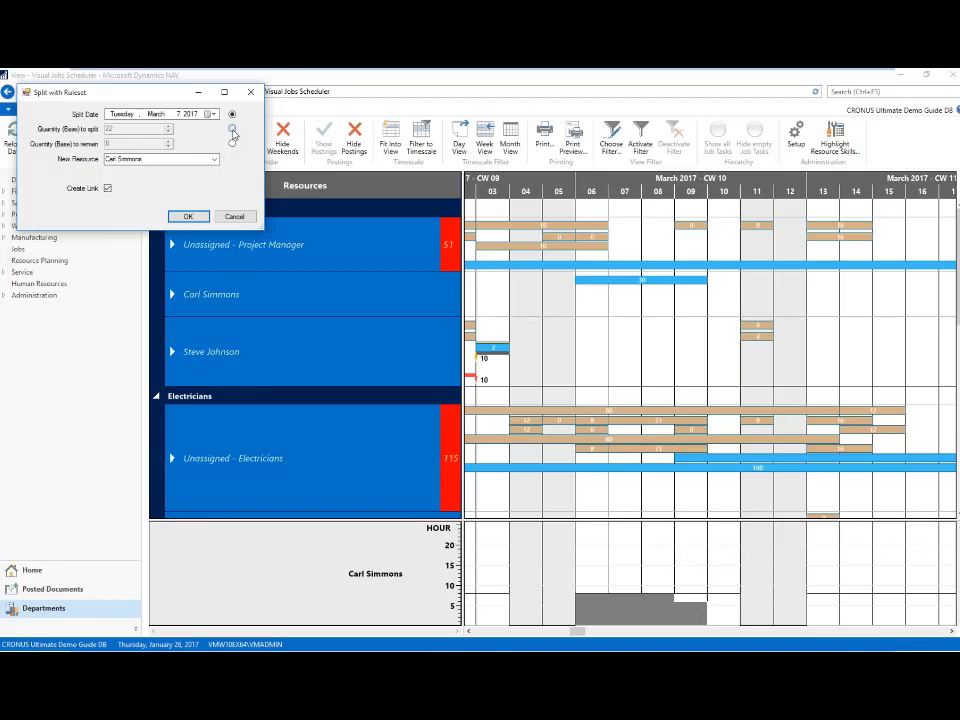
click(232, 129)
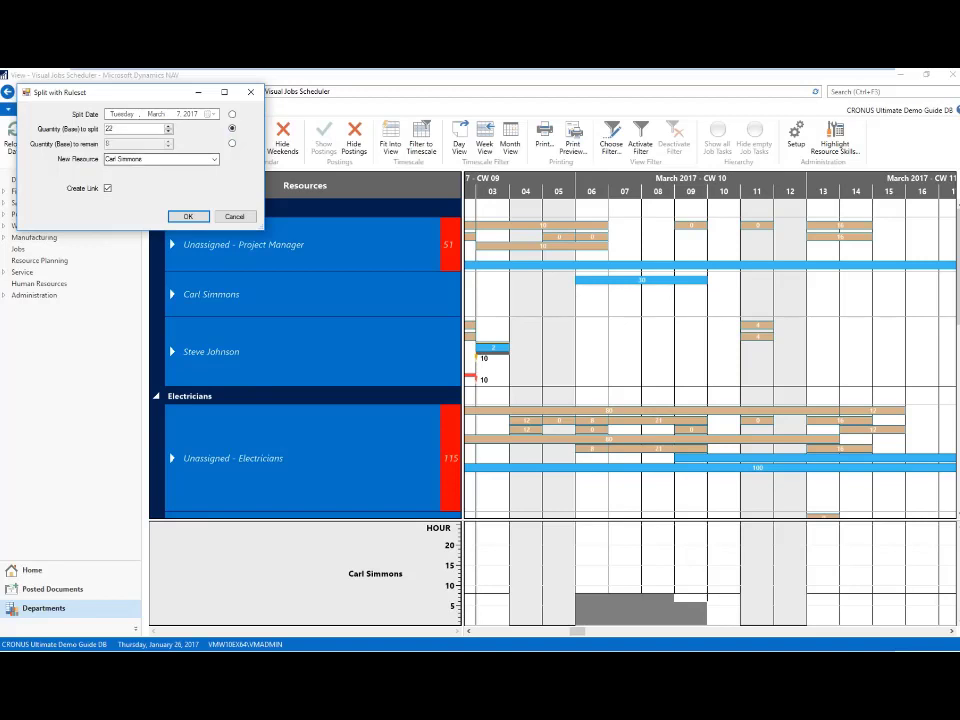
click(168, 135)
click(168, 135)
click(168, 135)
click(168, 128)
click(160, 159)
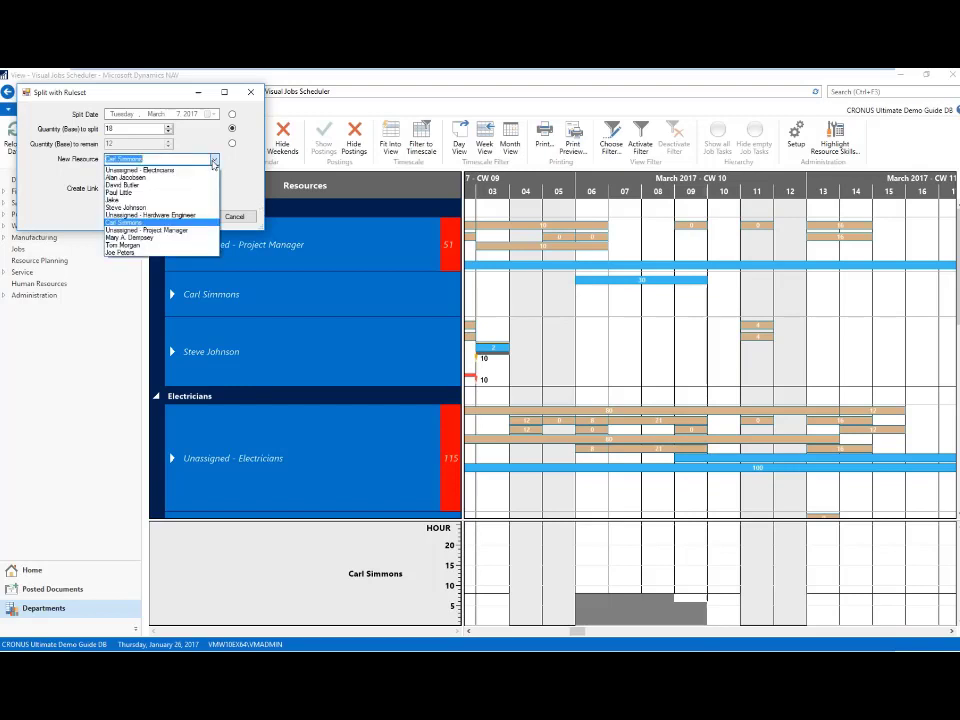
click(143, 209)
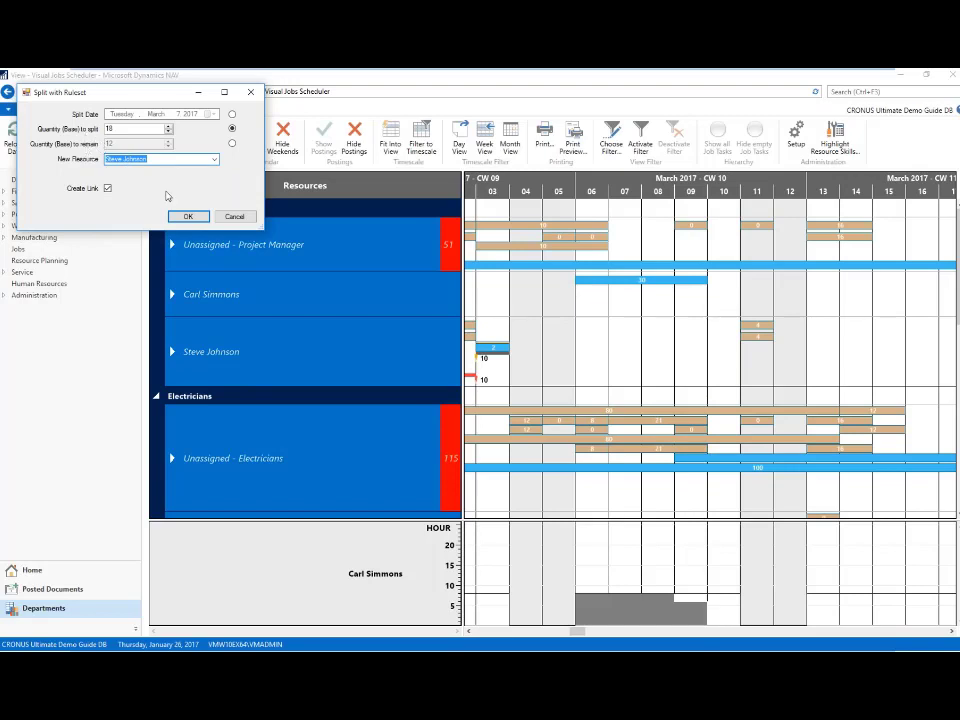
click(188, 216)
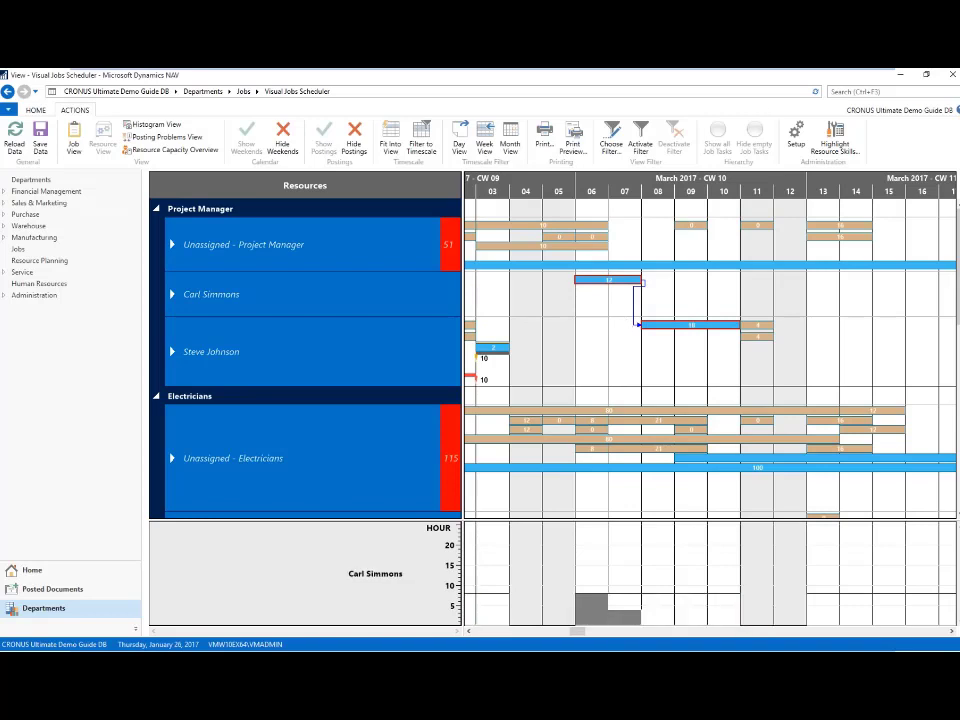
Go to the Recap slide, slide 2 of the PowerPoint presentation
click(849, 77)
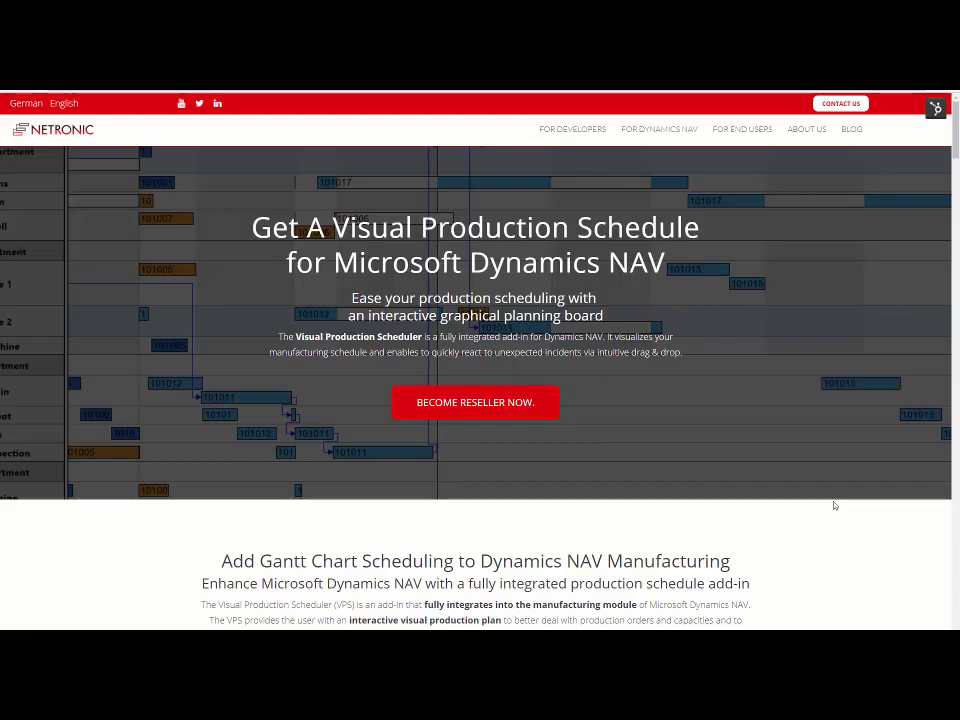
Open the Visual Production Scheduler page under FOR DYNAMICS NAV and scroll to the ebook and webinar section
mouse_move(653, 133)
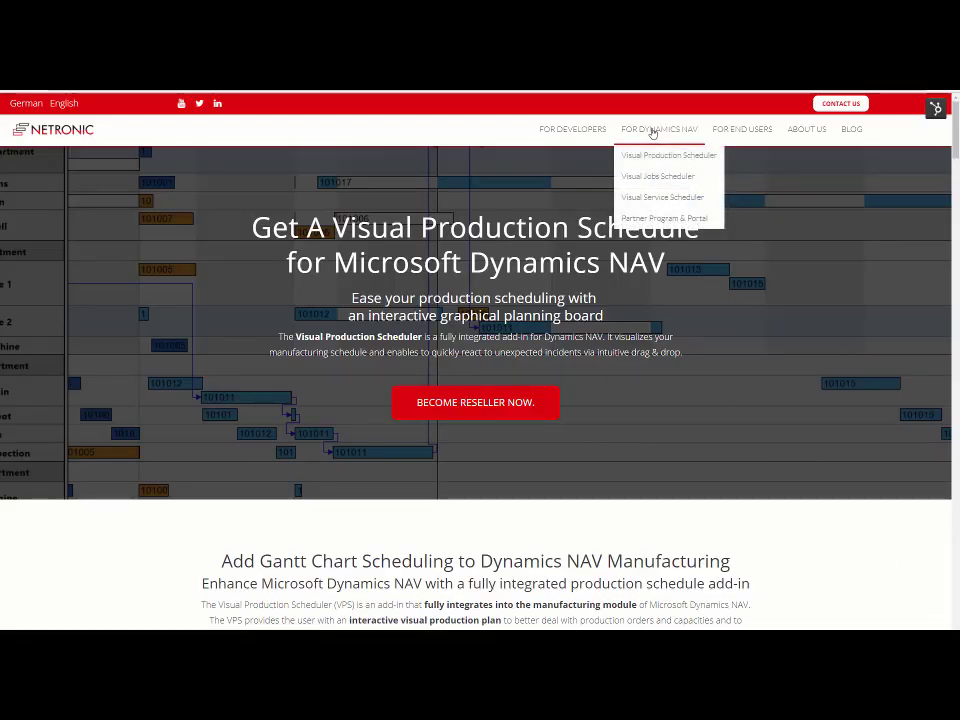
click(652, 157)
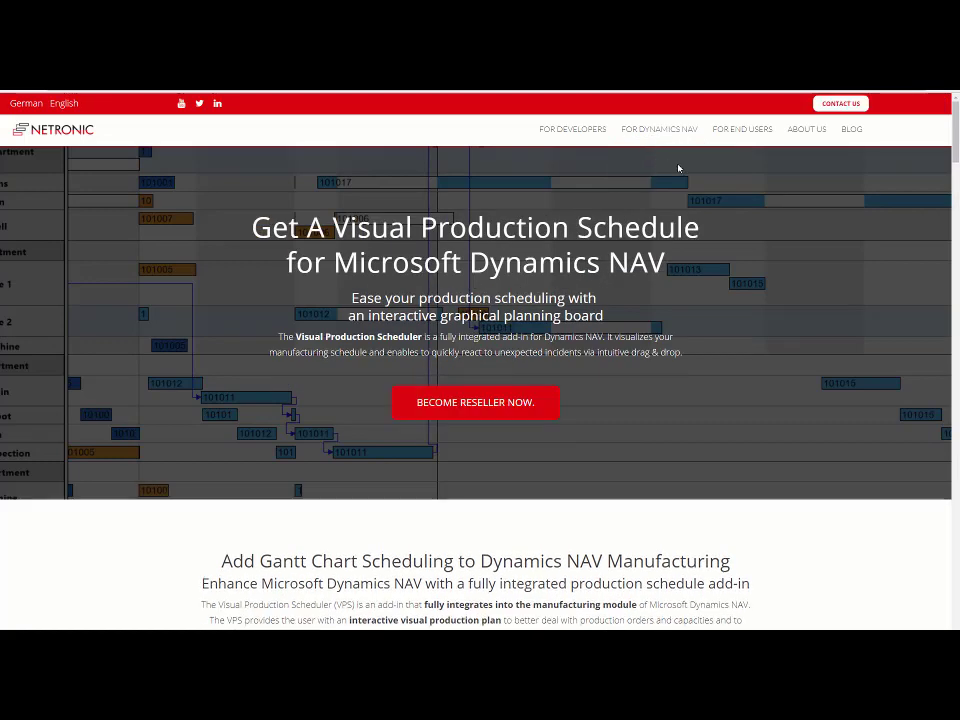
drag(956, 146, 956, 470)
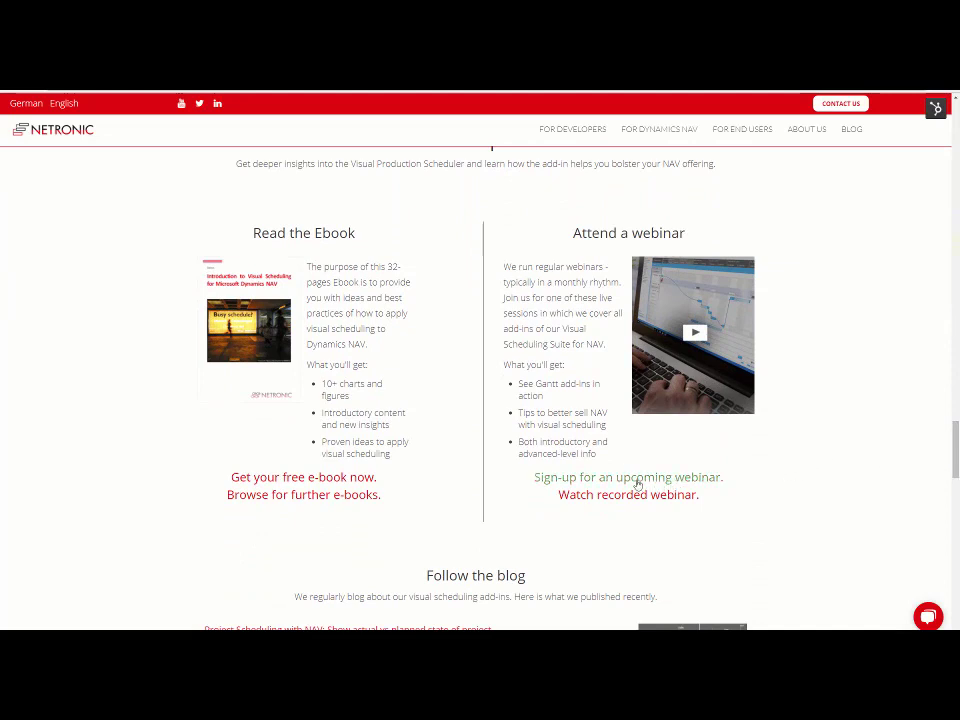